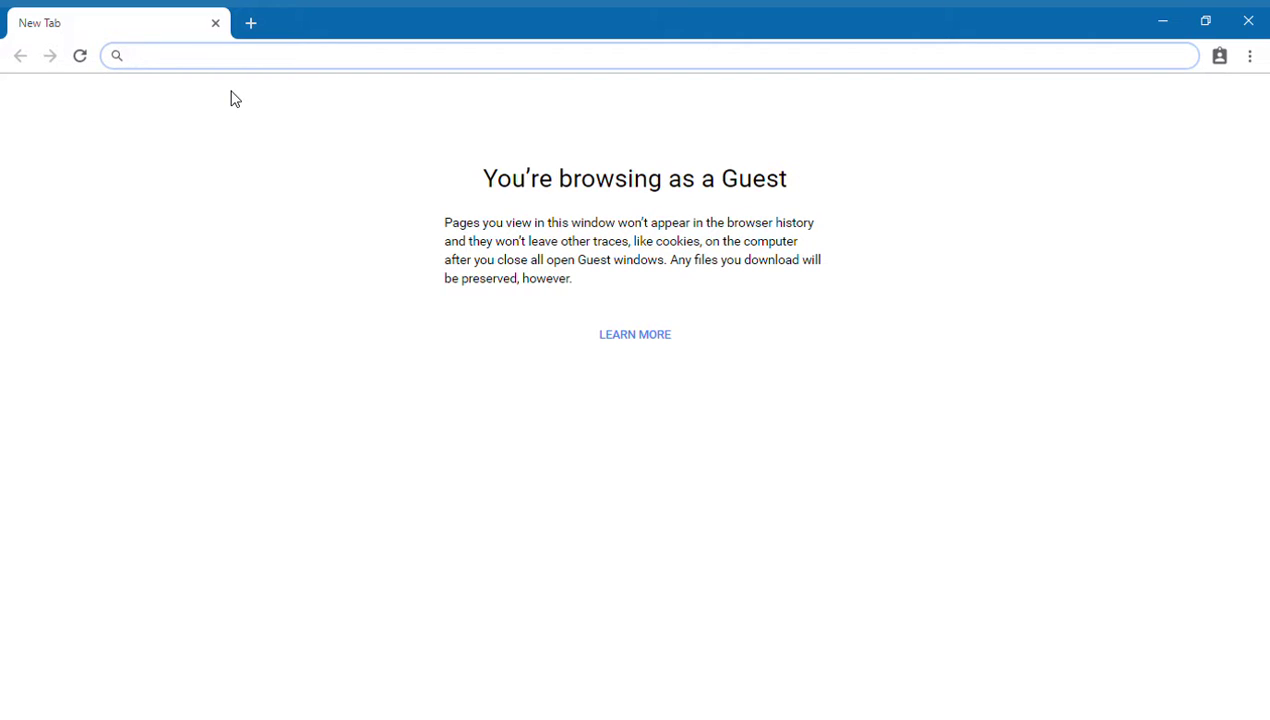
Search for Dialogflow and open the dialogflow.com website.
type("Dia")
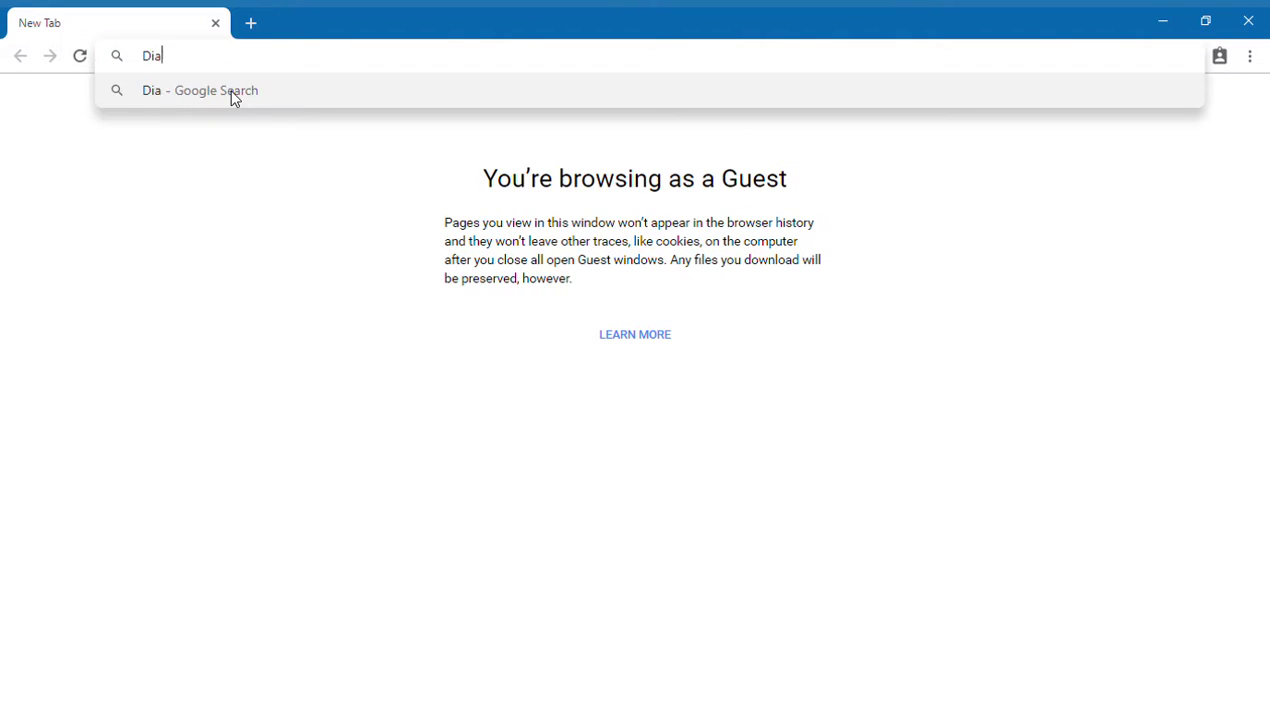
type("logflow")
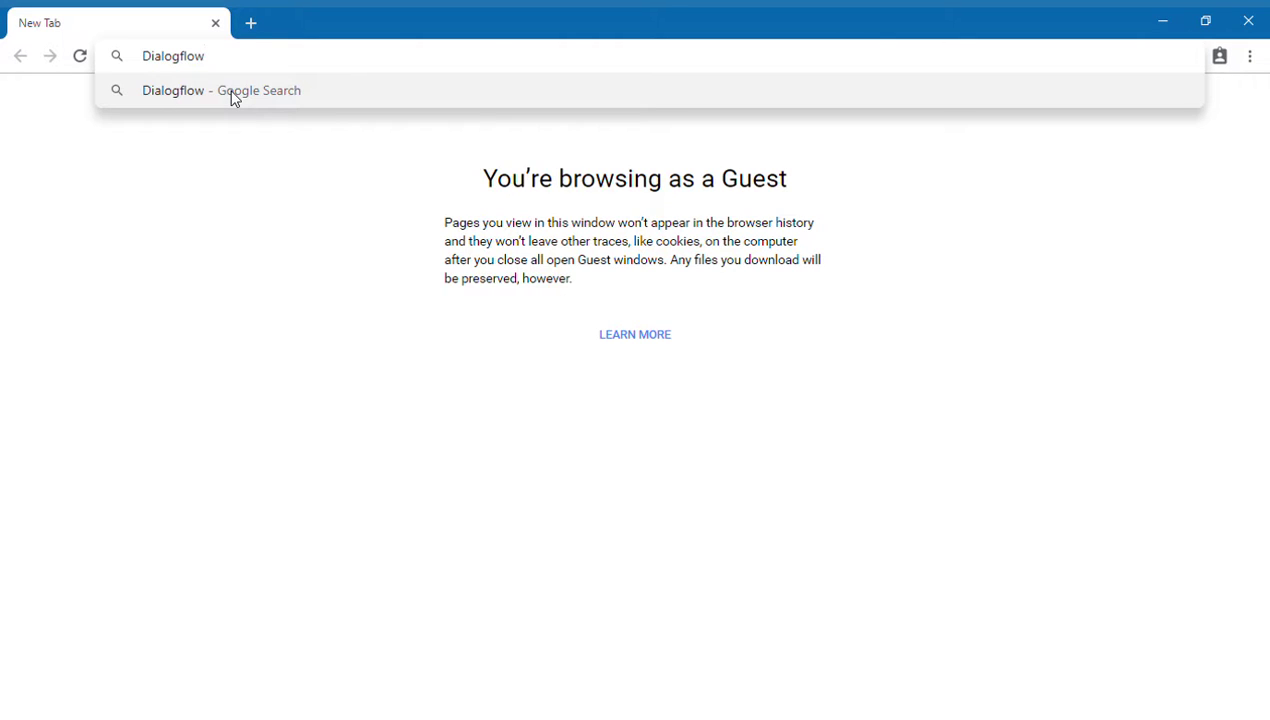
key("Return")
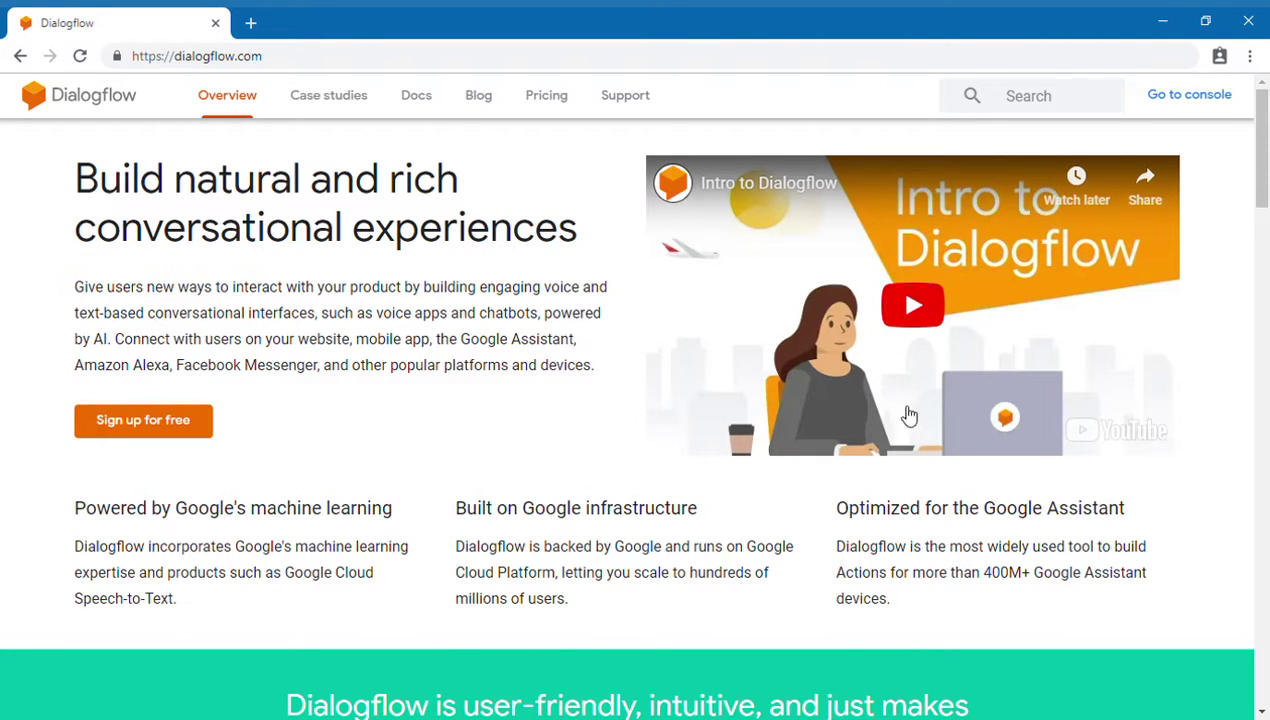
Play the opening of the Intro to Dialogflow video, pausing it and dismissing the suggested videos.
left_click(913, 308)
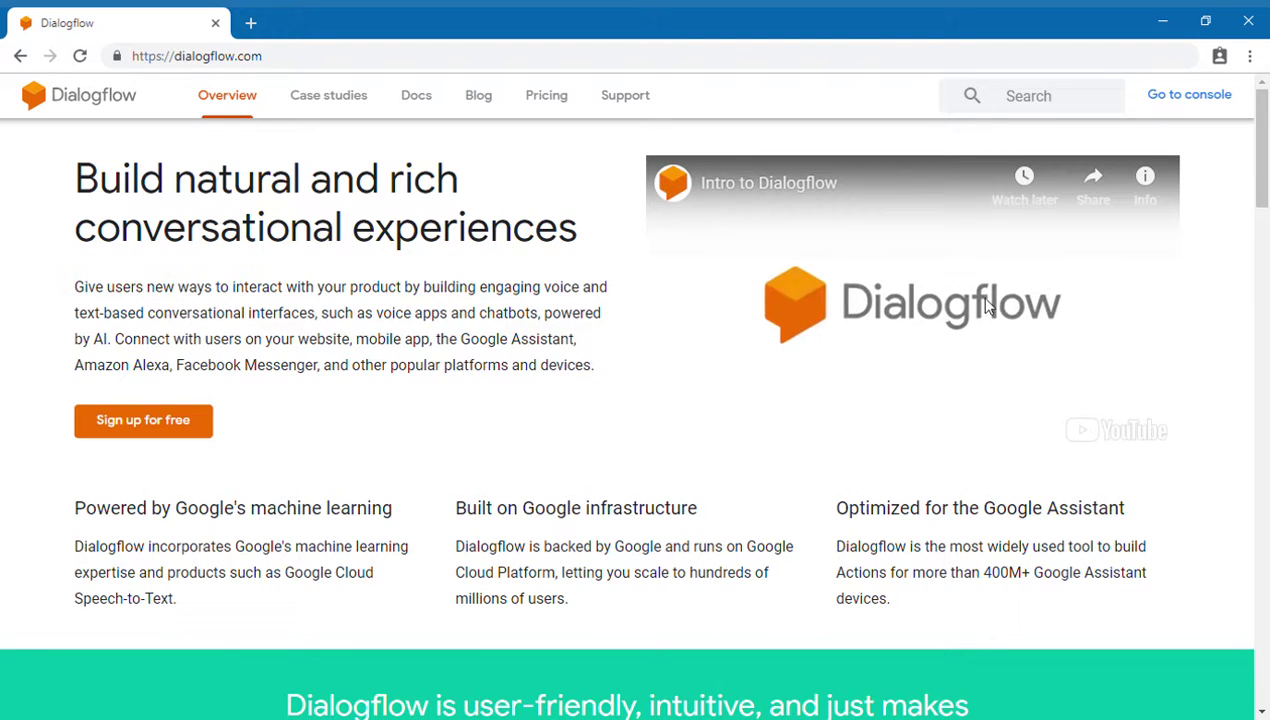
left_click(883, 305)
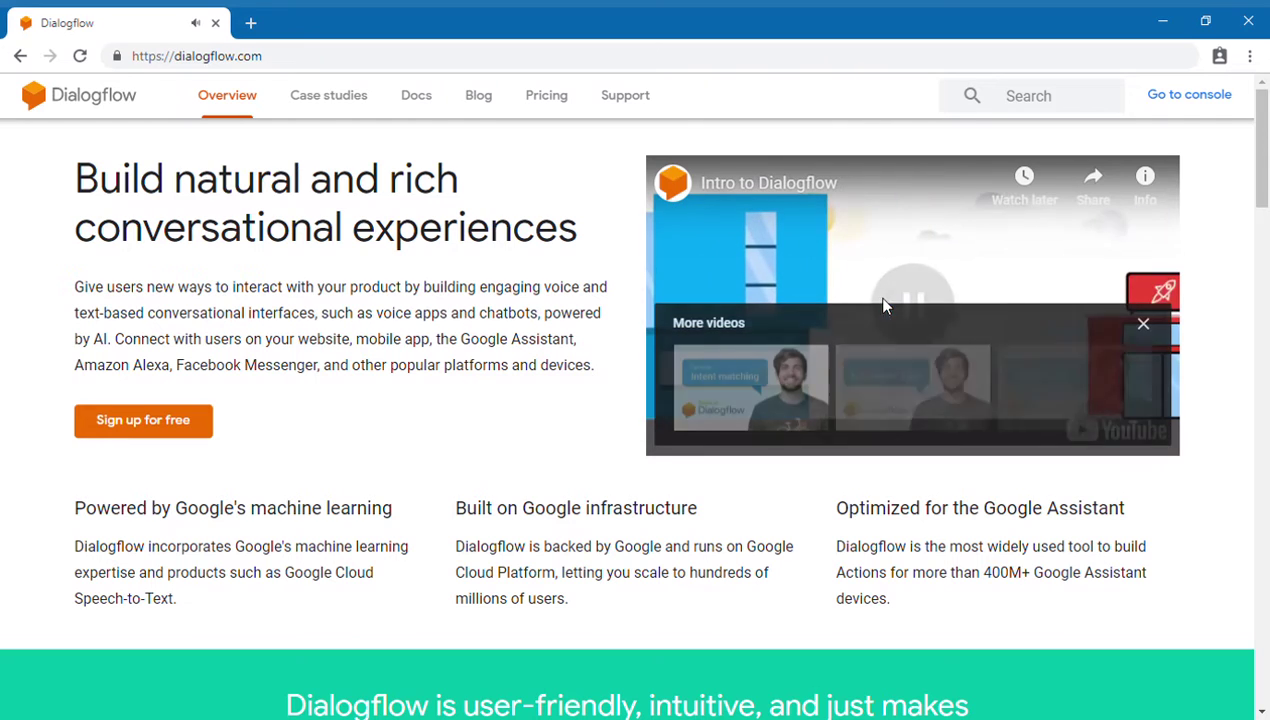
left_click(1145, 326)
Examine the overview page's sections on machine learning, supported platforms, devices and languages, and the companies using Dialogflow.
scroll(1147, 328, "down", 3)
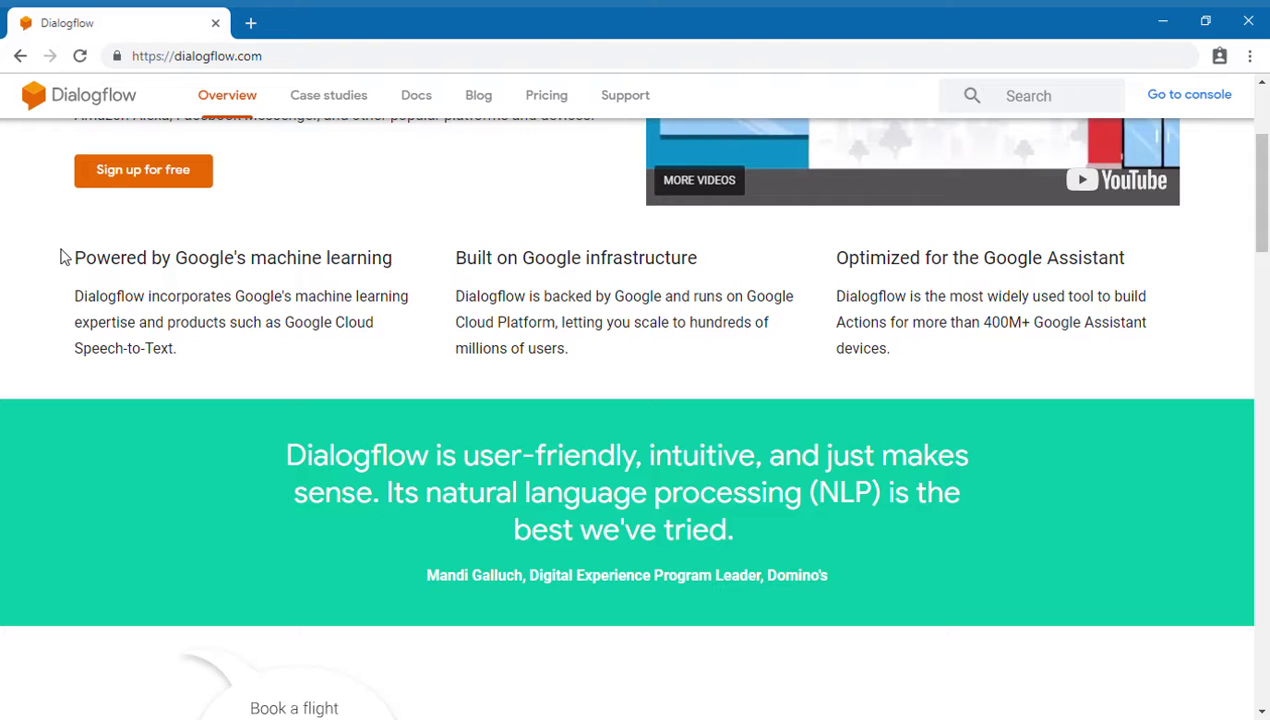
left_click_drag(62, 257, 172, 292)
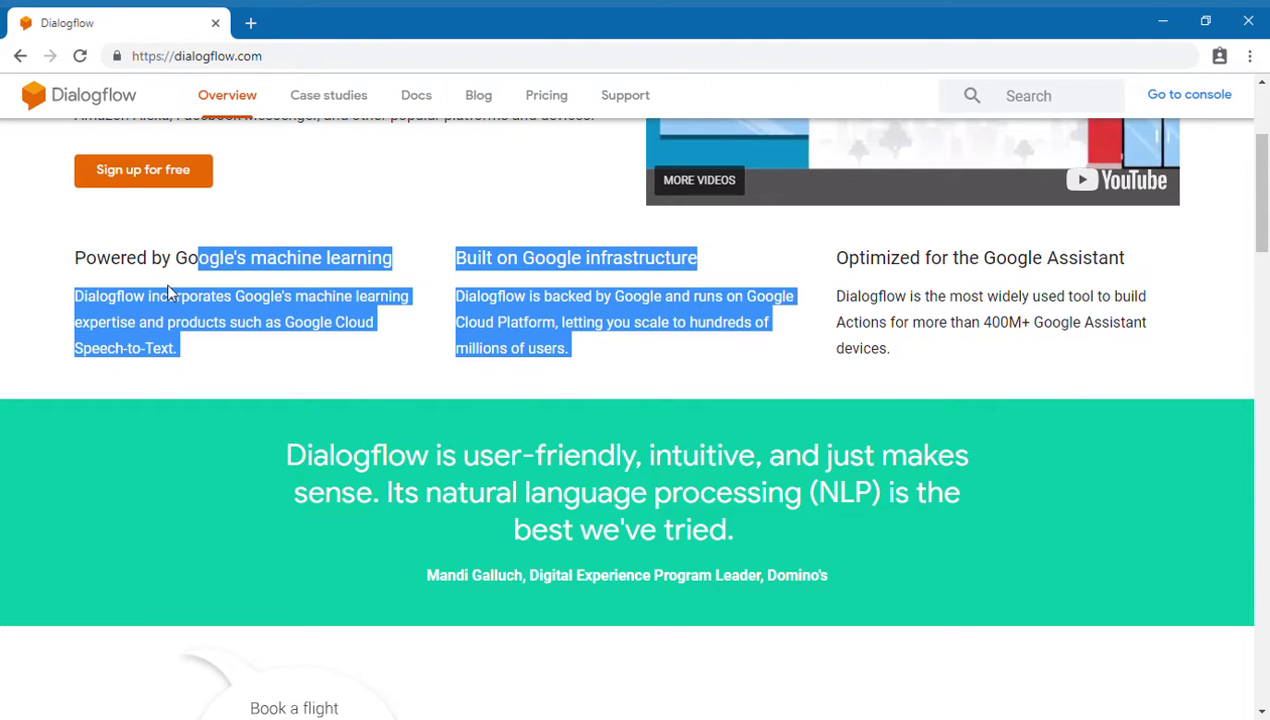
left_click(172, 292)
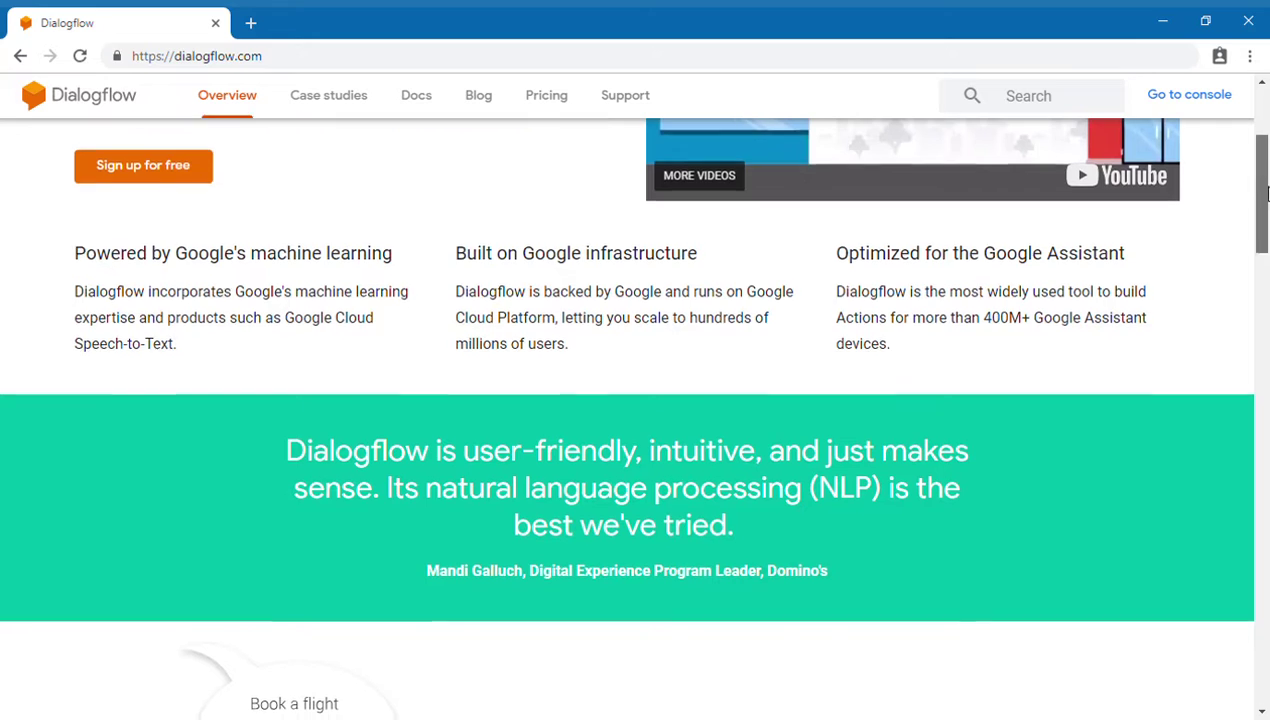
scroll(930, 248, "down", 2)
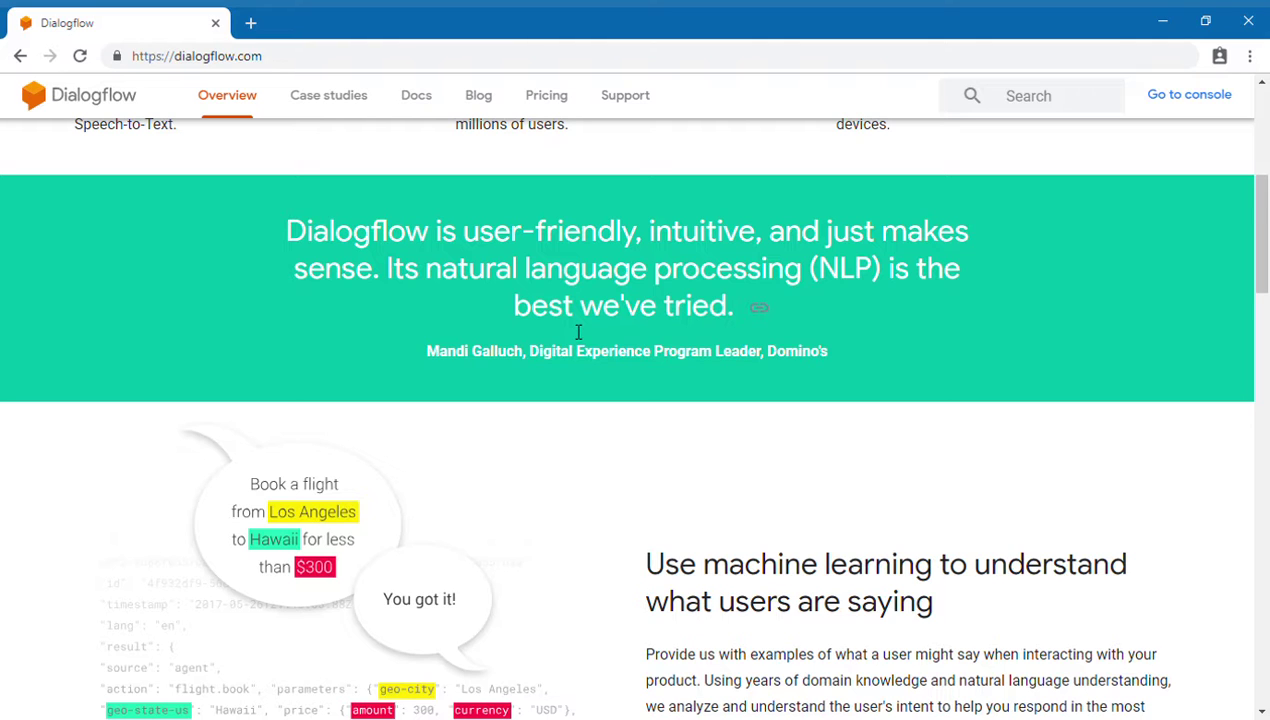
scroll(1267, 343, "down", 3)
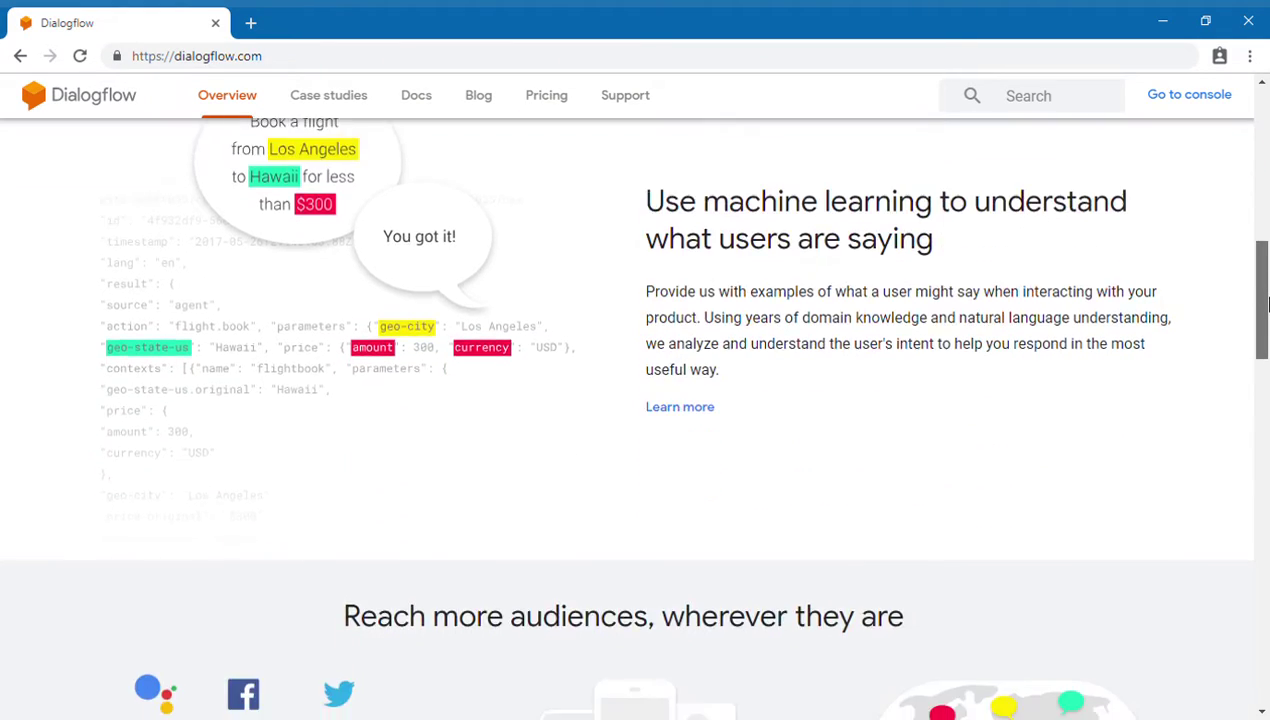
left_click_drag(1262, 292, 1267, 322)
scroll(283, 321, "down", 2)
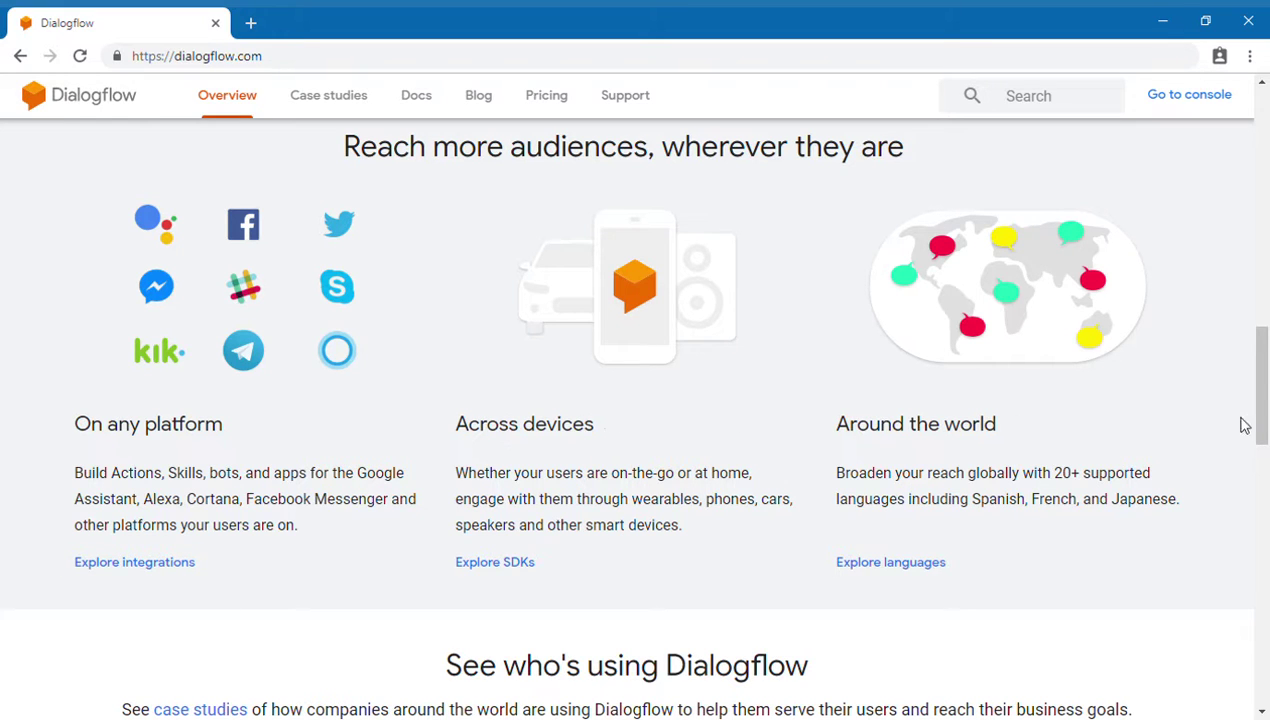
left_click_drag(1262, 400, 1265, 510)
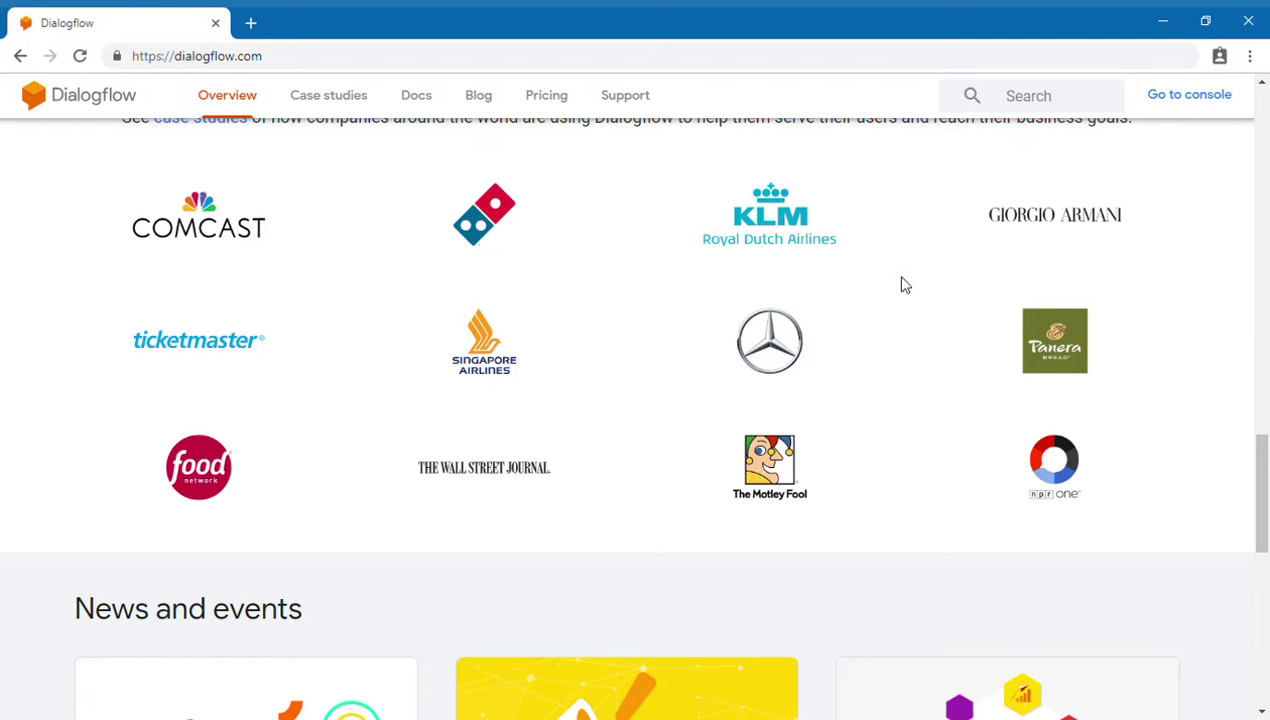
left_click_drag(1266, 445, 1265, 140)
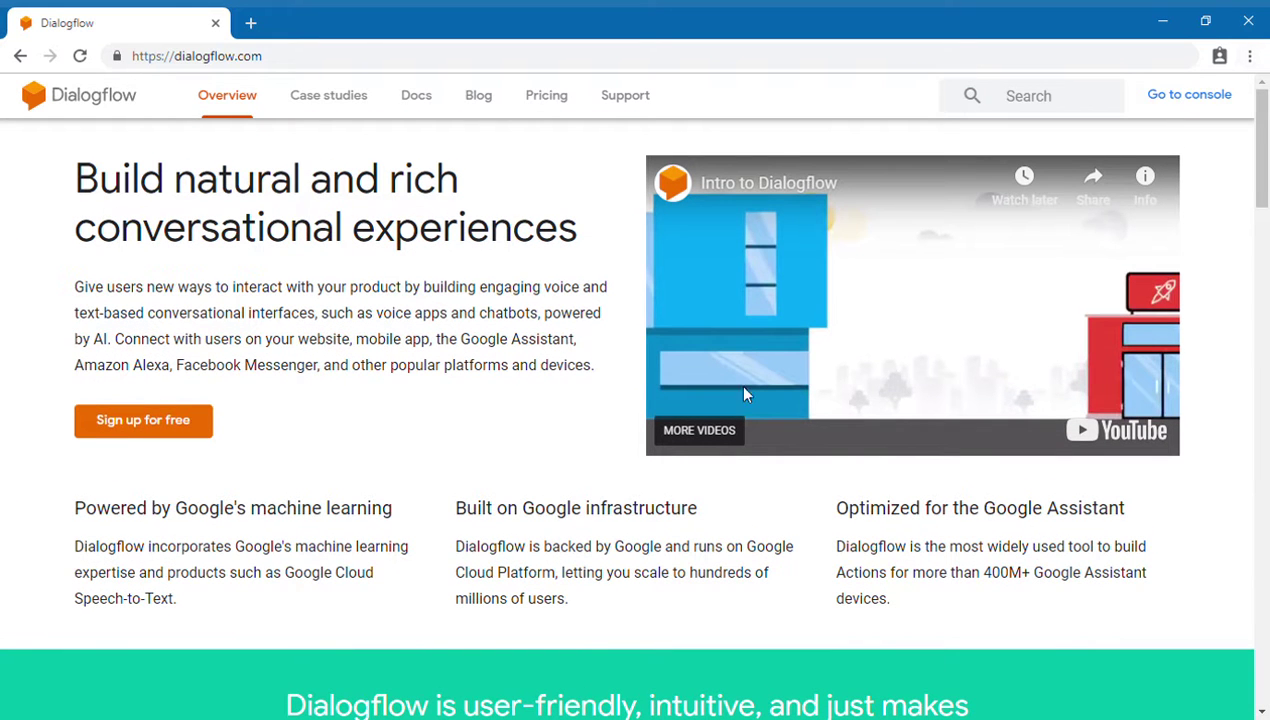
Sign in to the Dialogflow console with Google and start creating a new agent.
left_click(140, 432)
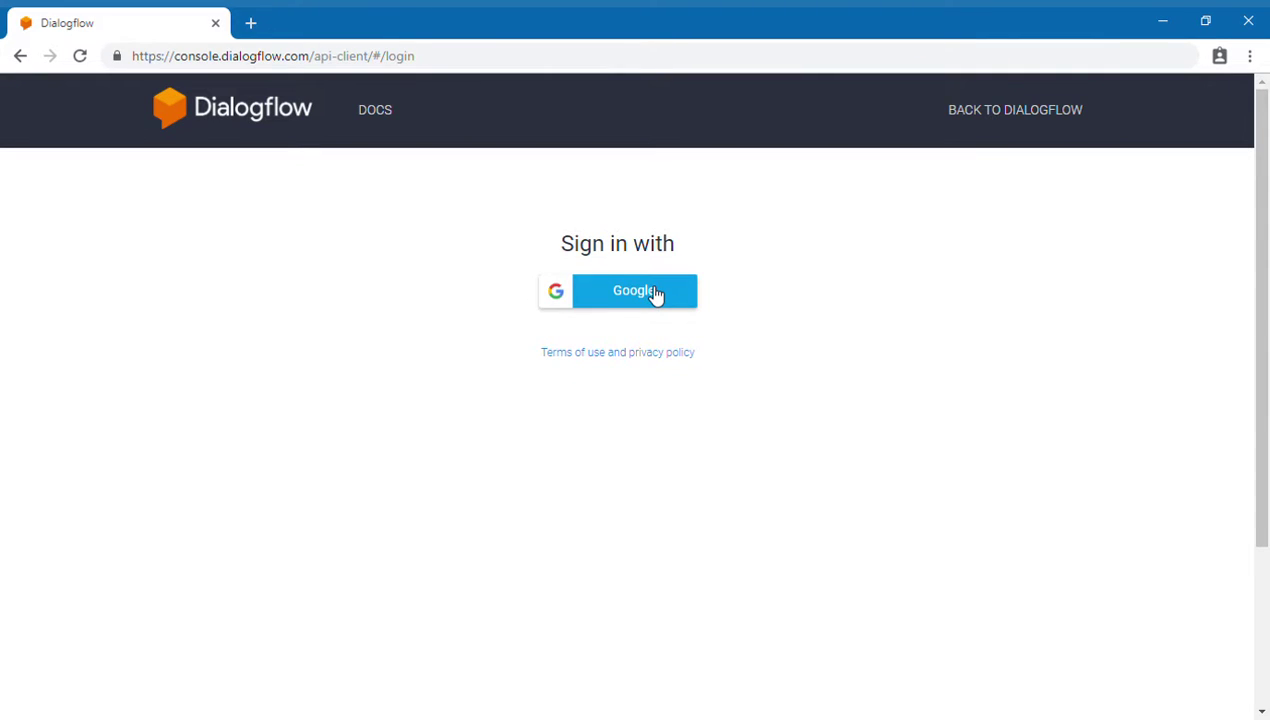
left_click(657, 294)
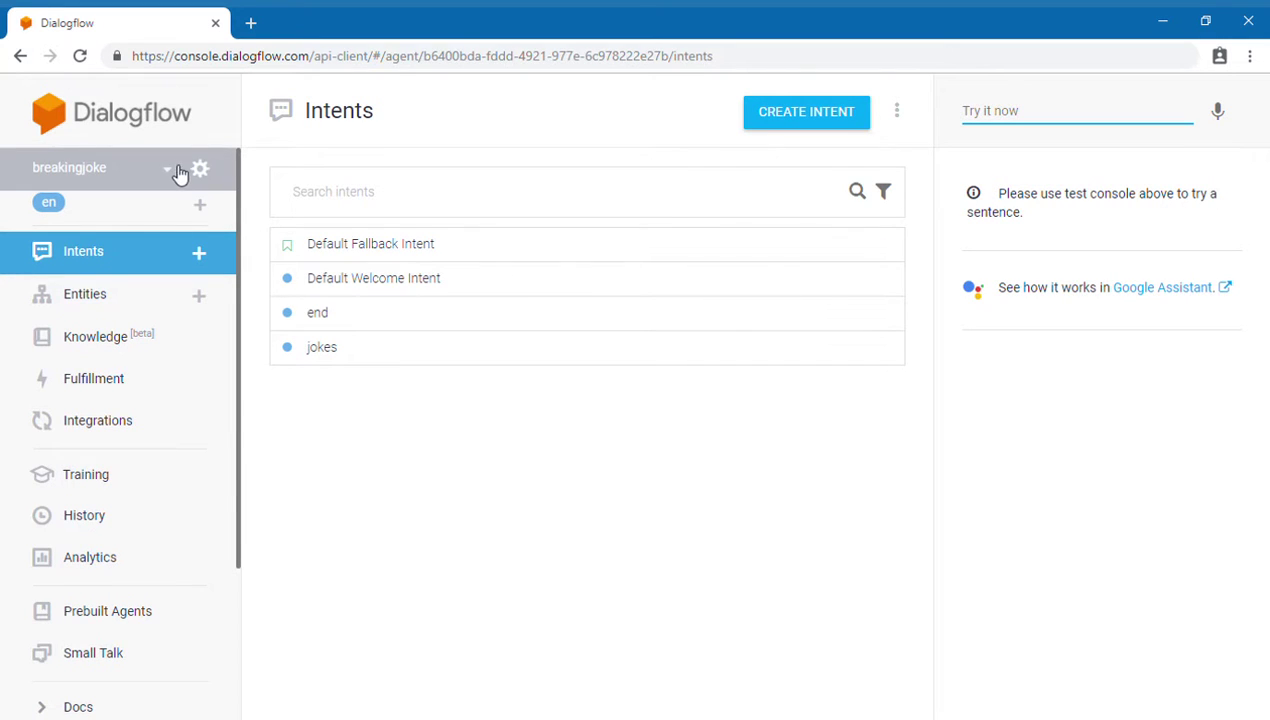
left_click(201, 170)
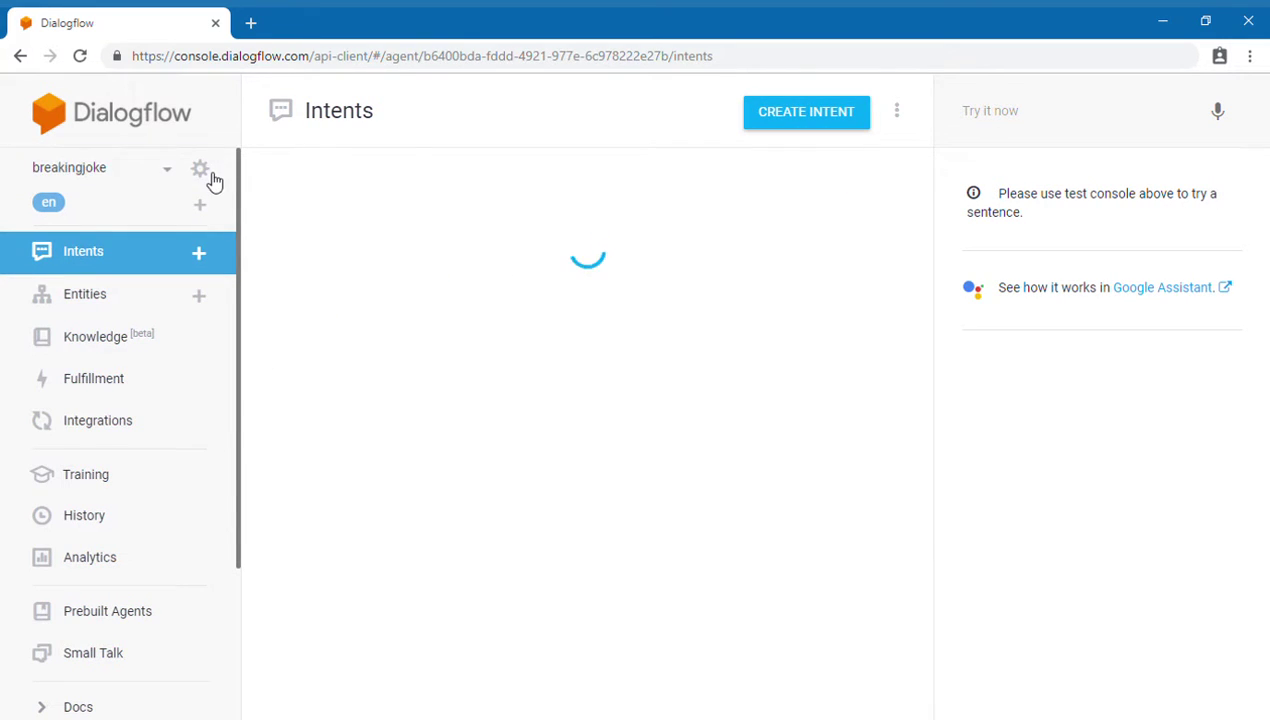
left_click(176, 172)
scroll(179, 292, "down", 2)
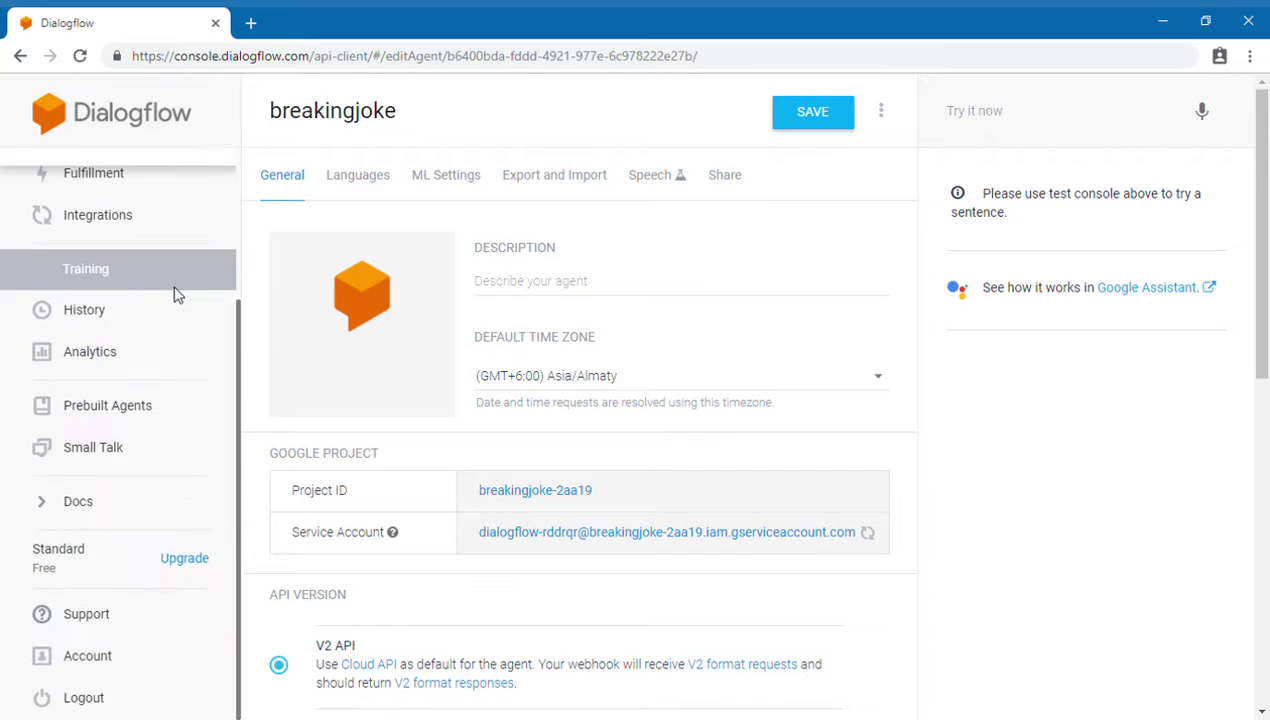
scroll(135, 240, "up", 2)
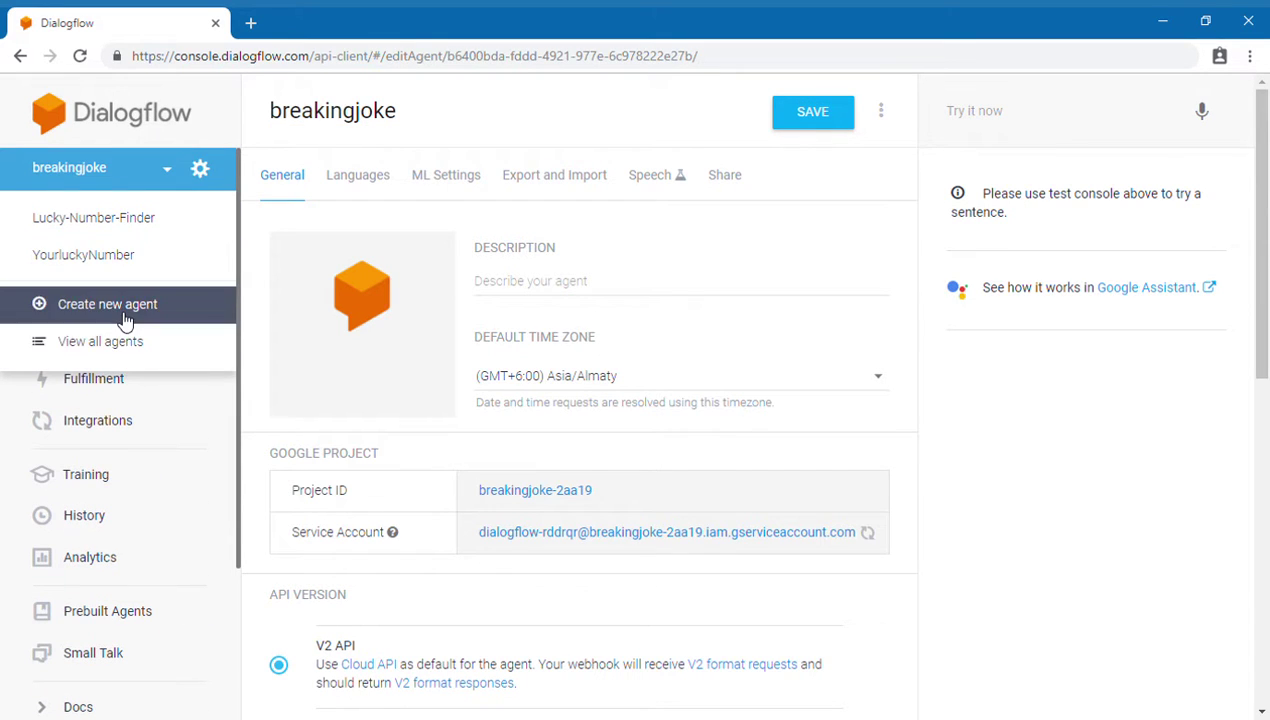
left_click(125, 308)
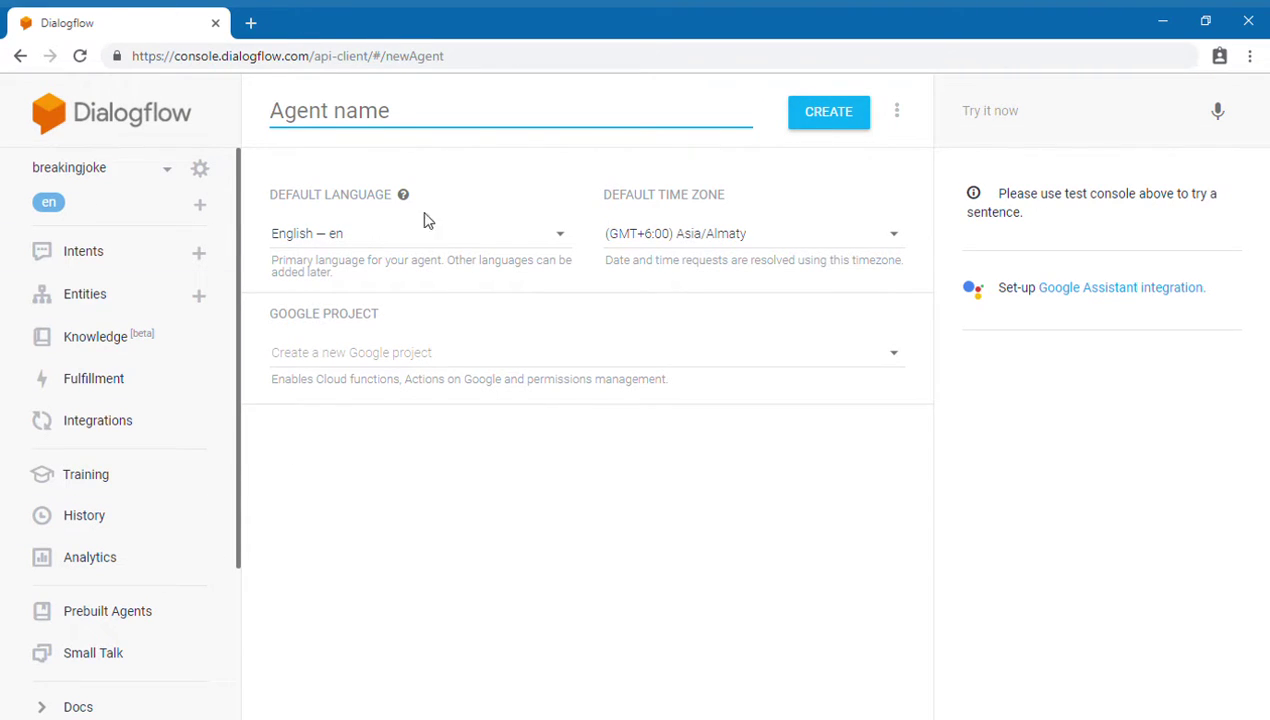
left_click(92, 258)
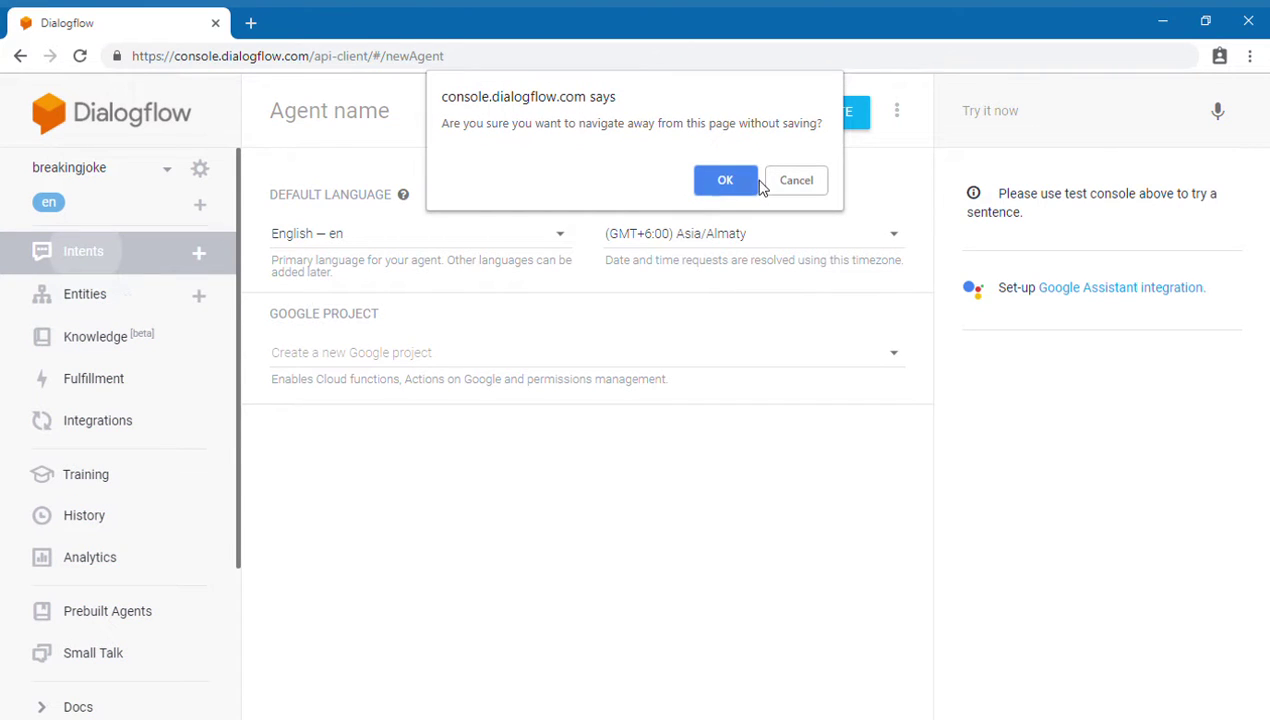
left_click(795, 180)
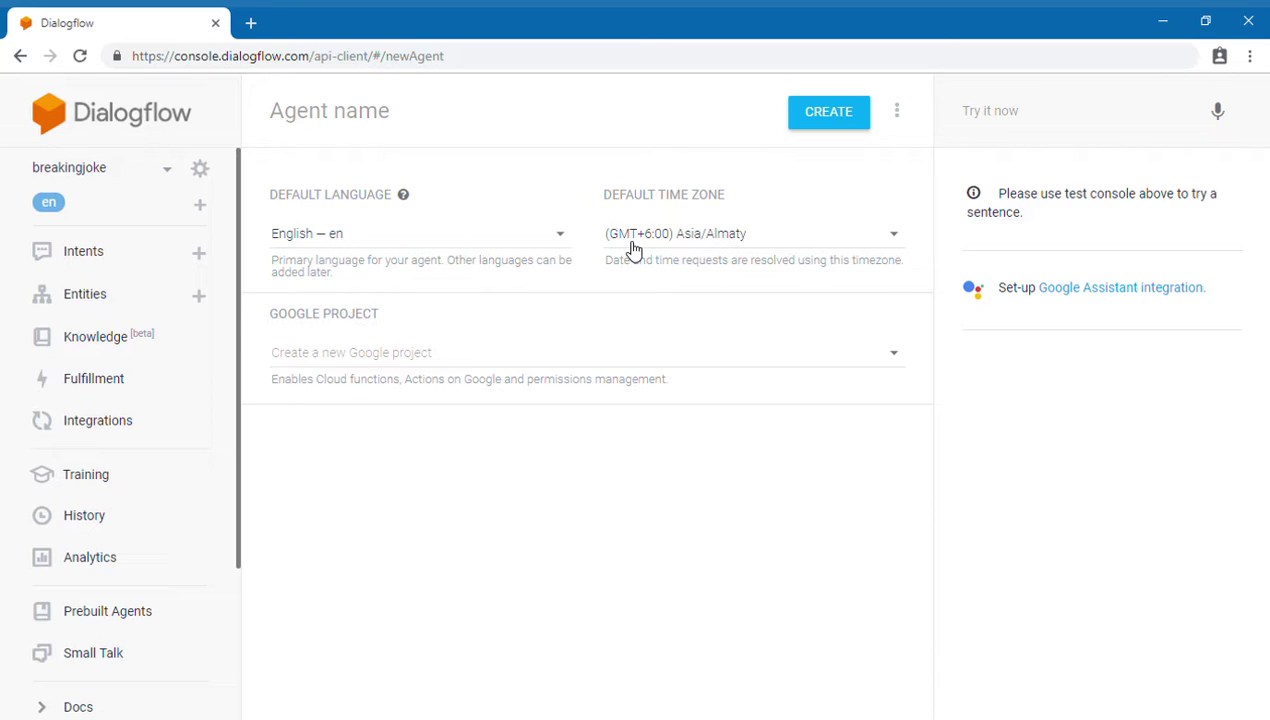
left_click(348, 130)
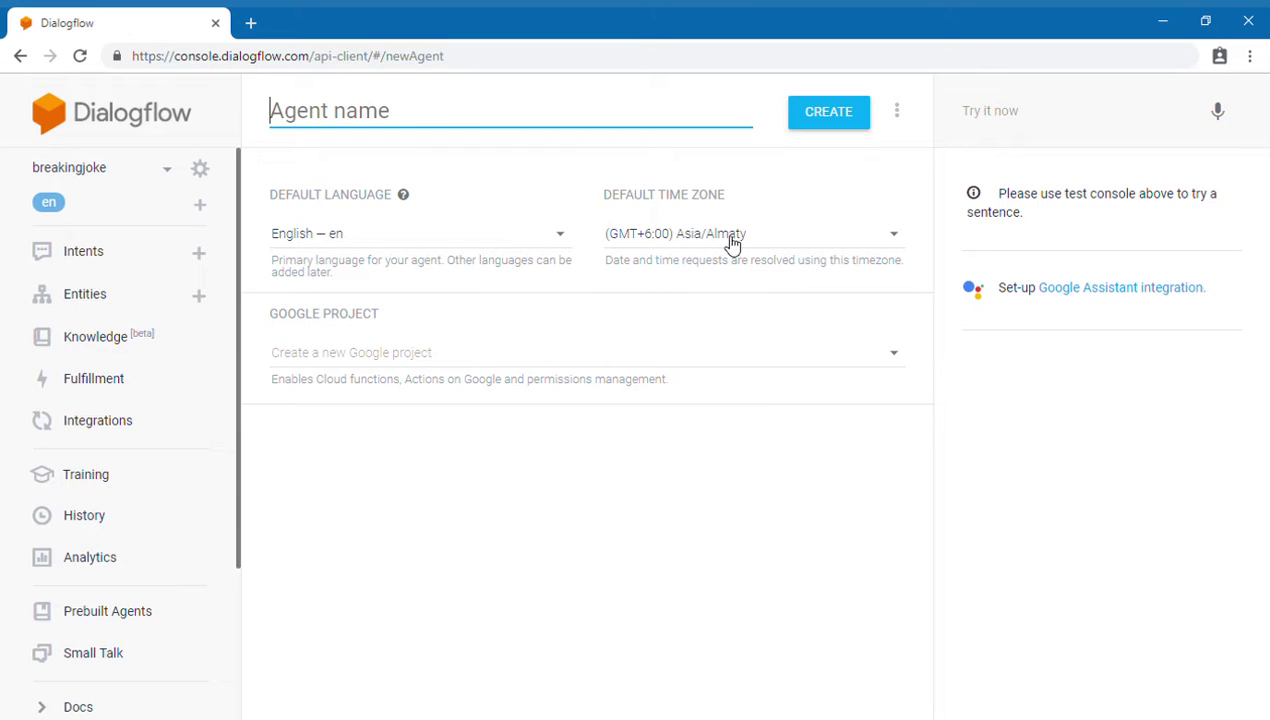
Set the new agent's Google project to "Create a new Google project".
left_click(340, 364)
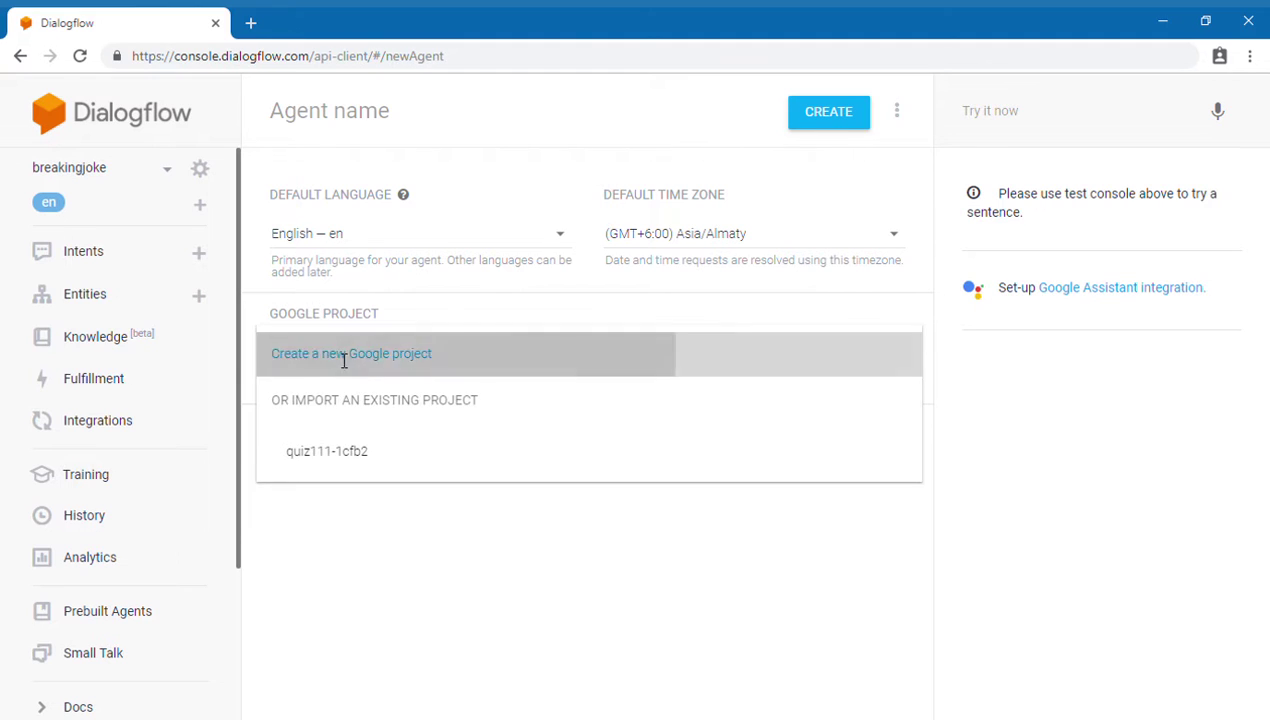
left_click(343, 357)
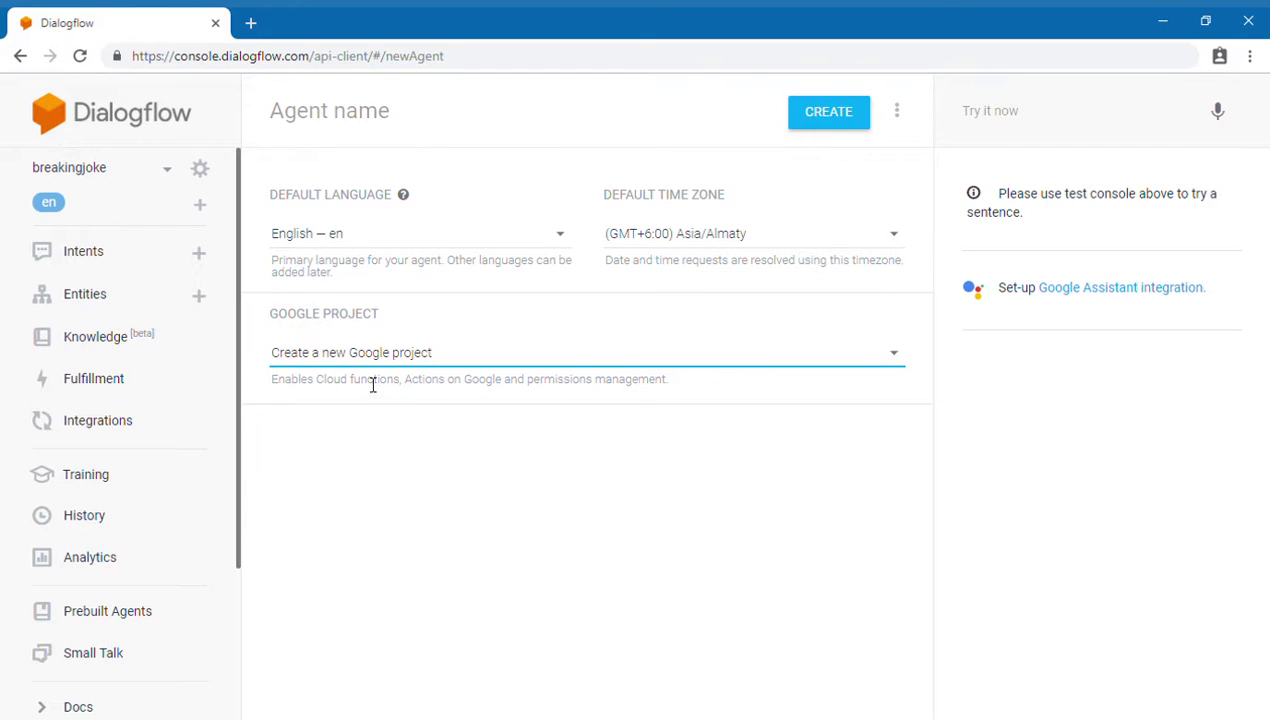
left_click(420, 358)
left_click(398, 523)
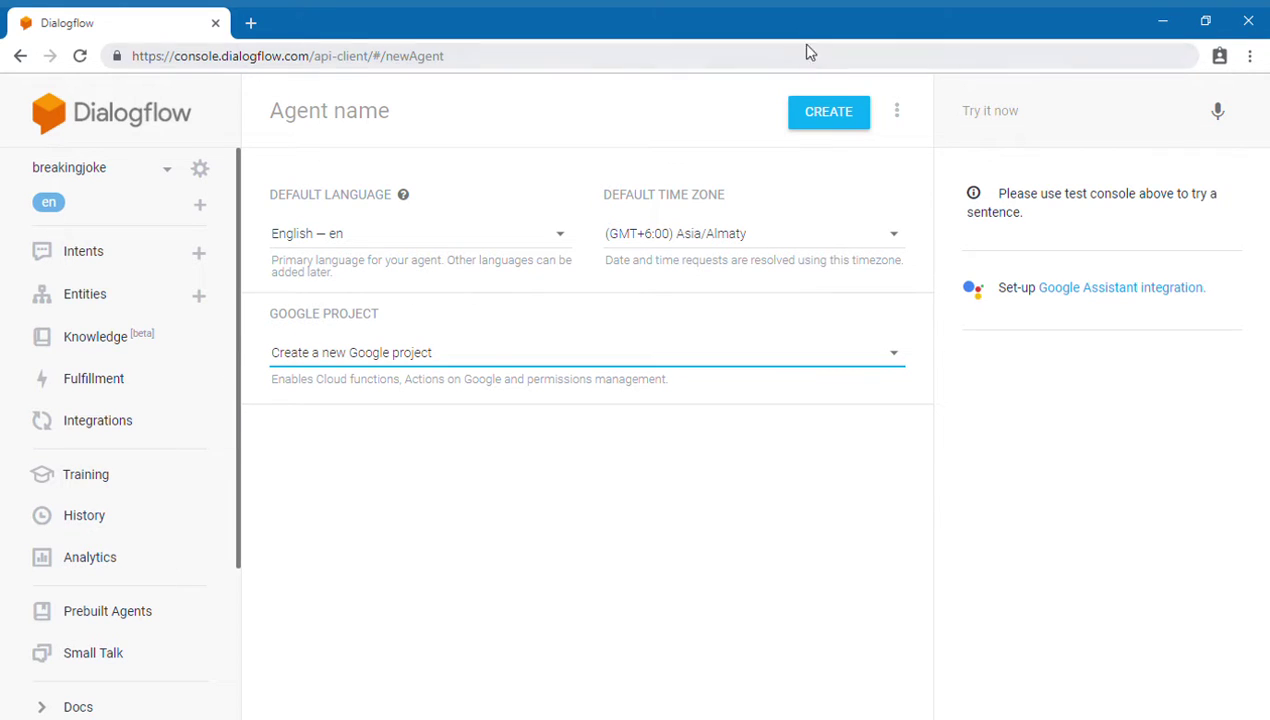
Name the new agent JokeMaster, without spaces or an underscore.
left_click(897, 112)
left_click(733, 112)
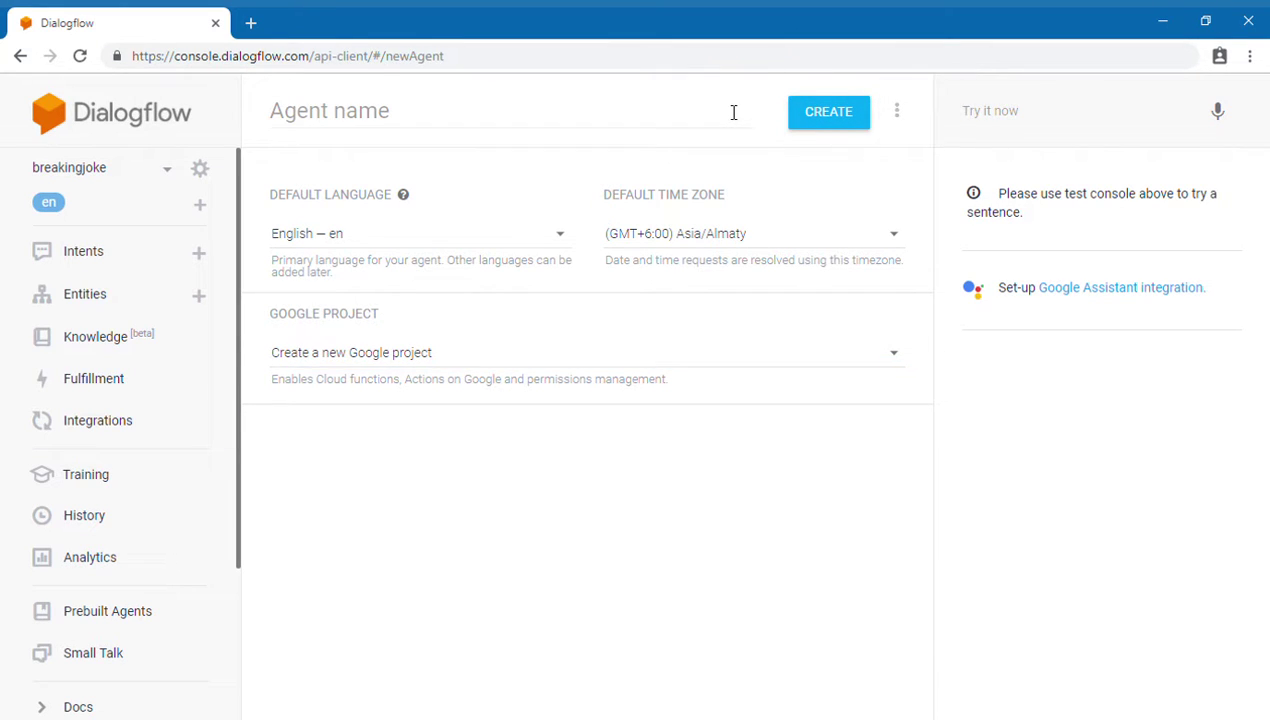
left_click(733, 112)
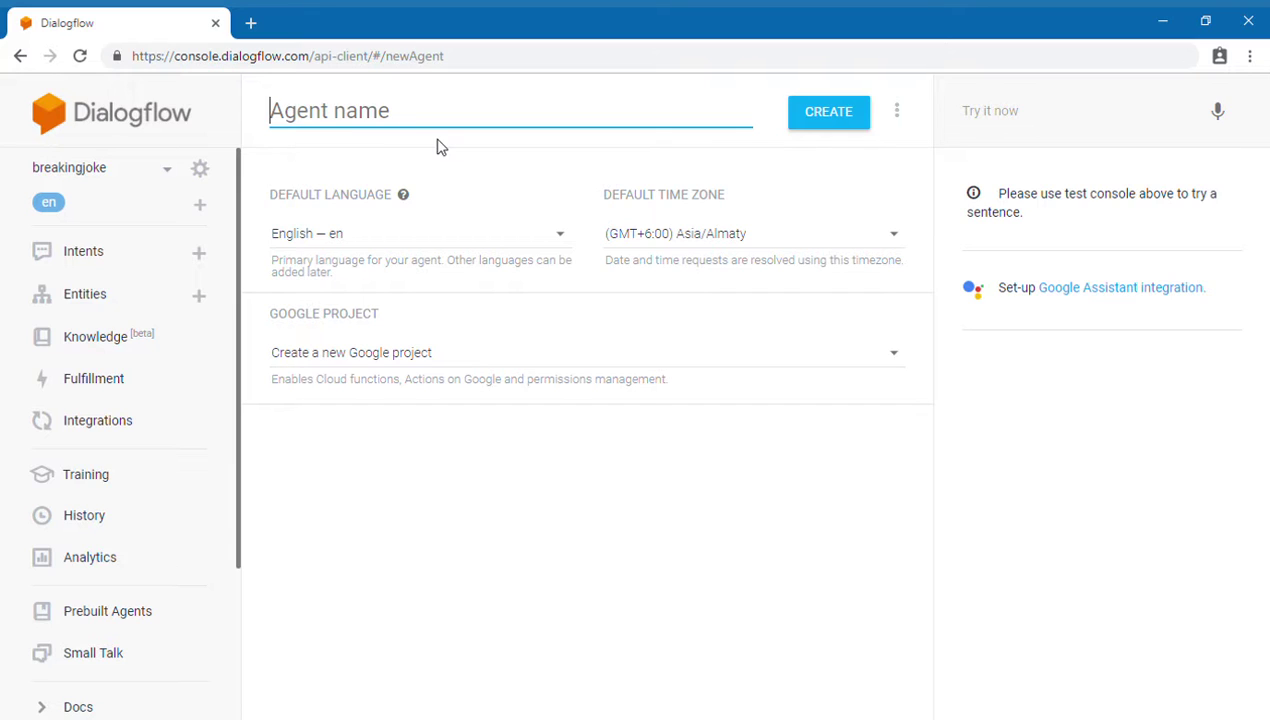
type("Joke")
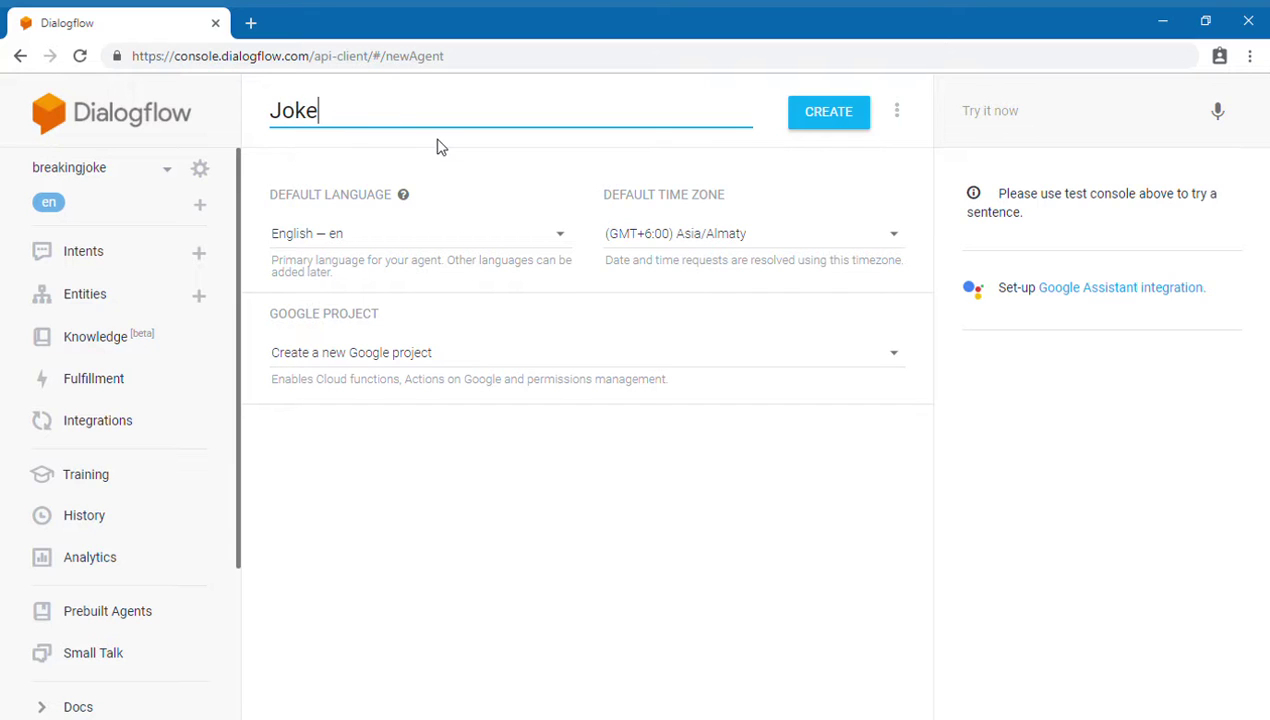
type("Master")
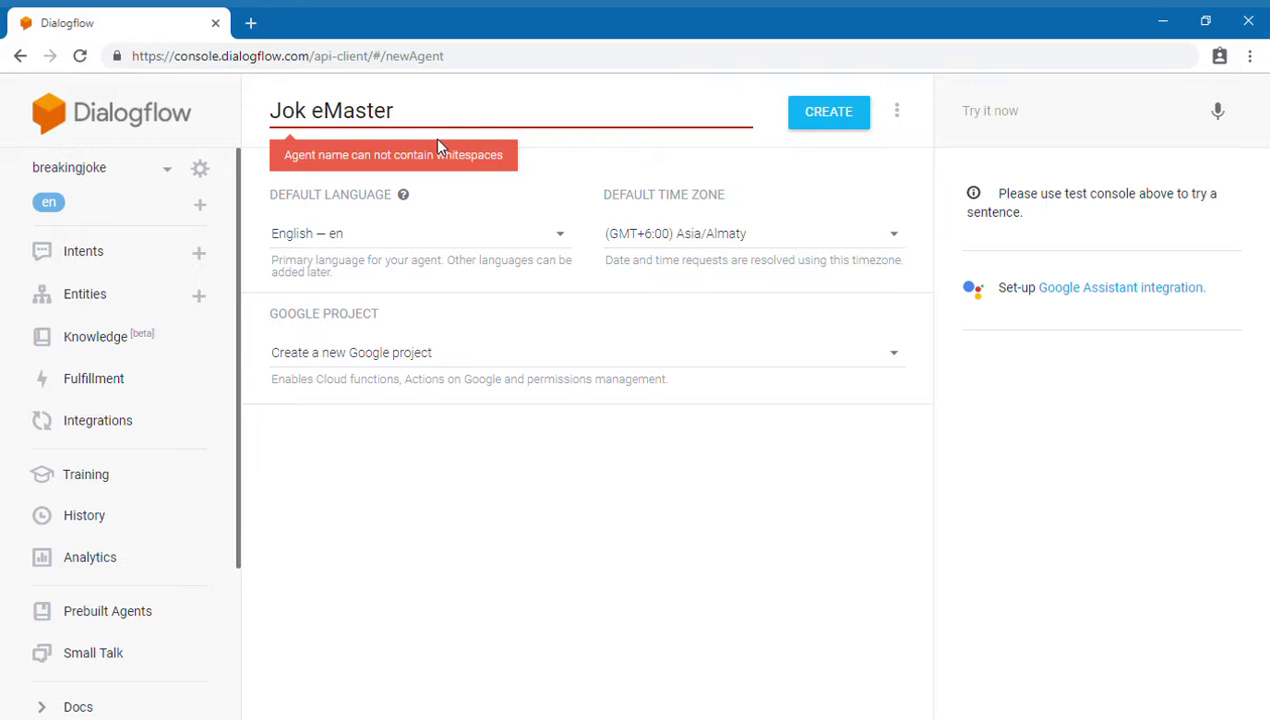
key("BackSpace")
key("Right")
key("BackSpace")
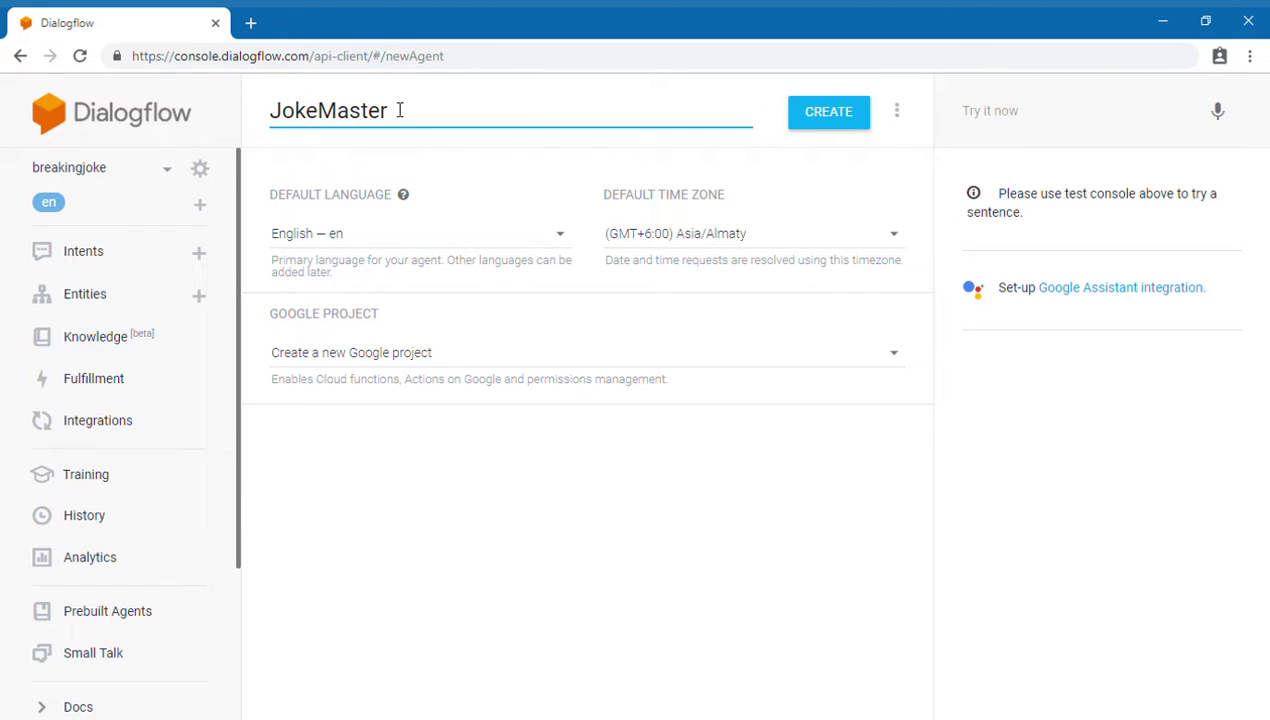
type("_")
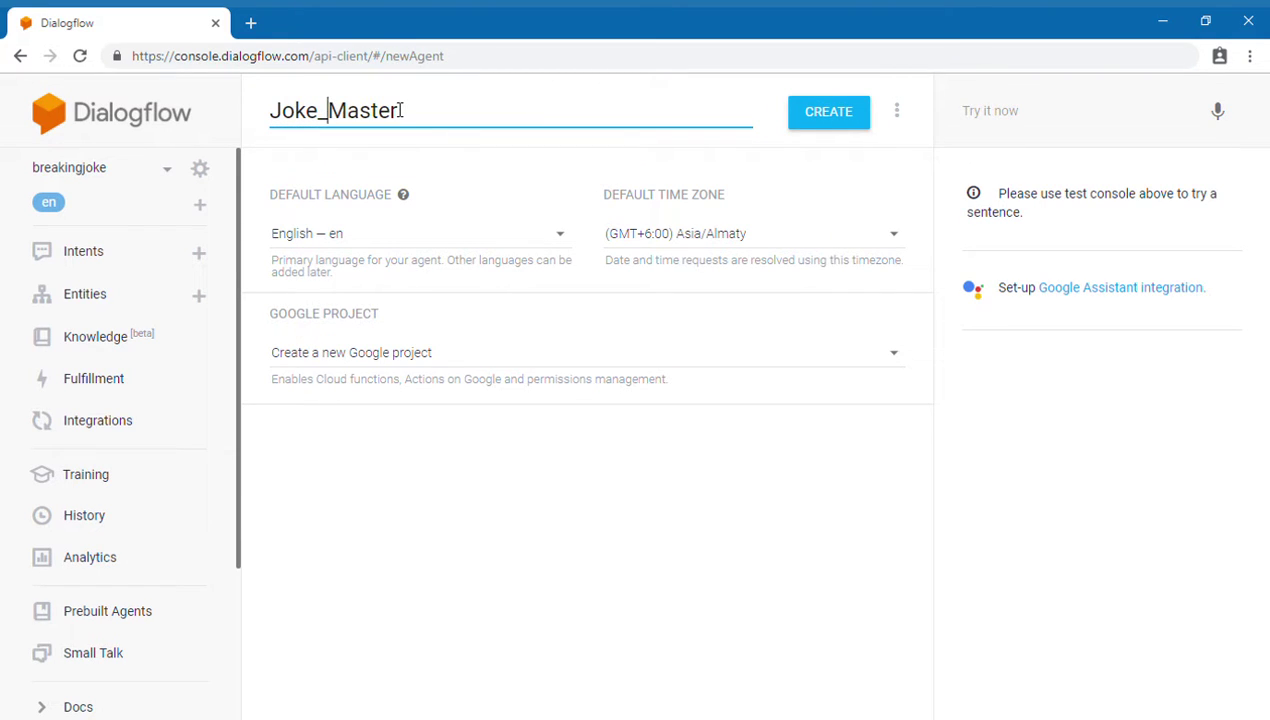
key("BackSpace")
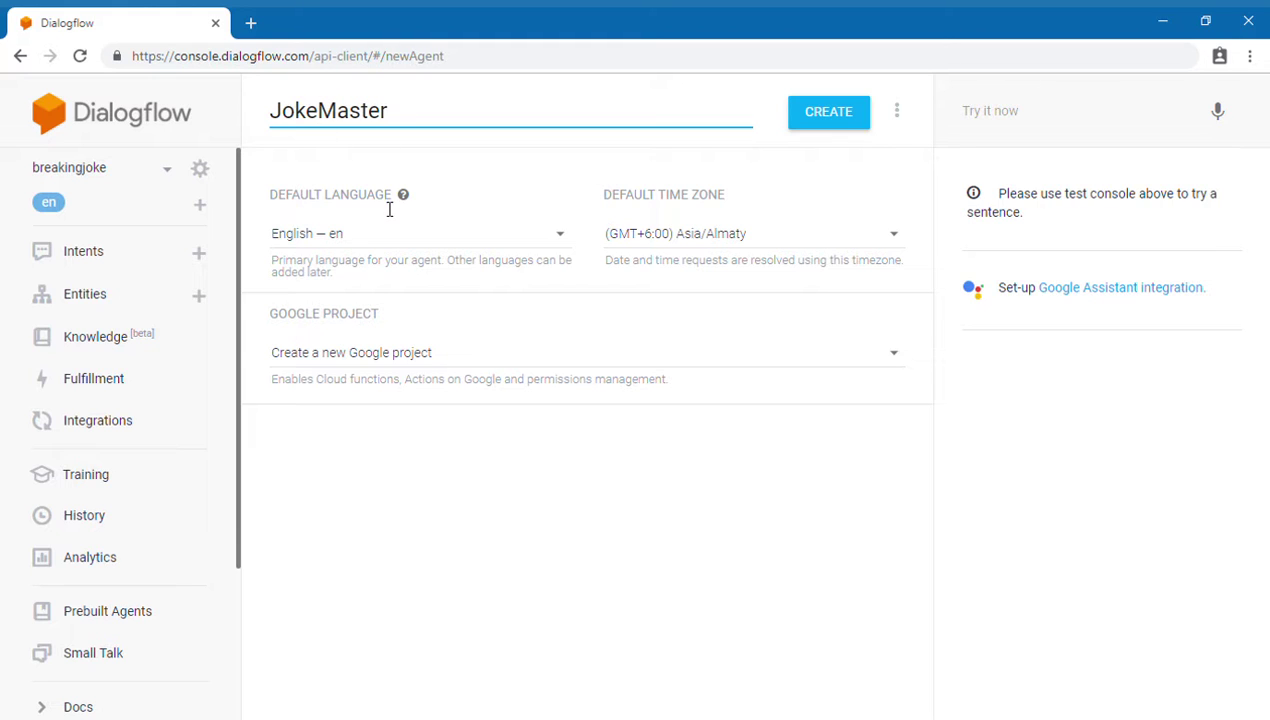
Look through the default languages available for the new agent.
left_click(320, 240)
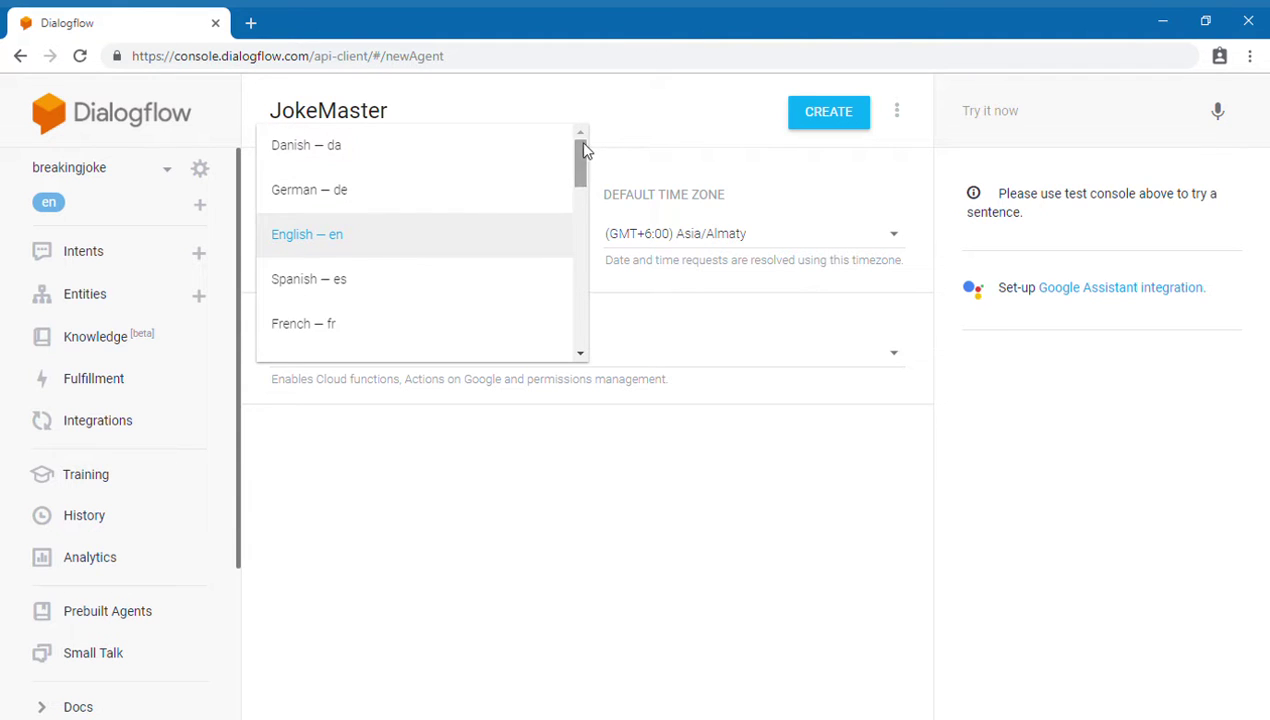
left_click_drag(581, 152, 614, 178)
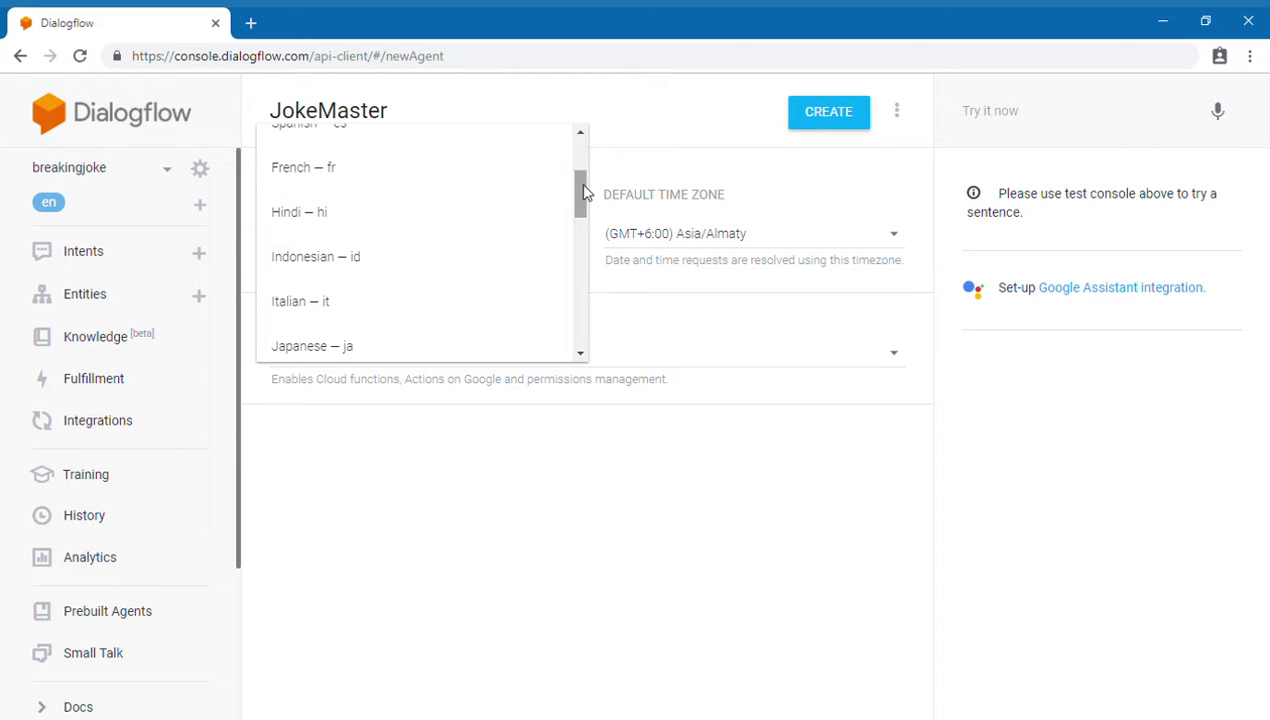
left_click_drag(586, 192, 584, 130)
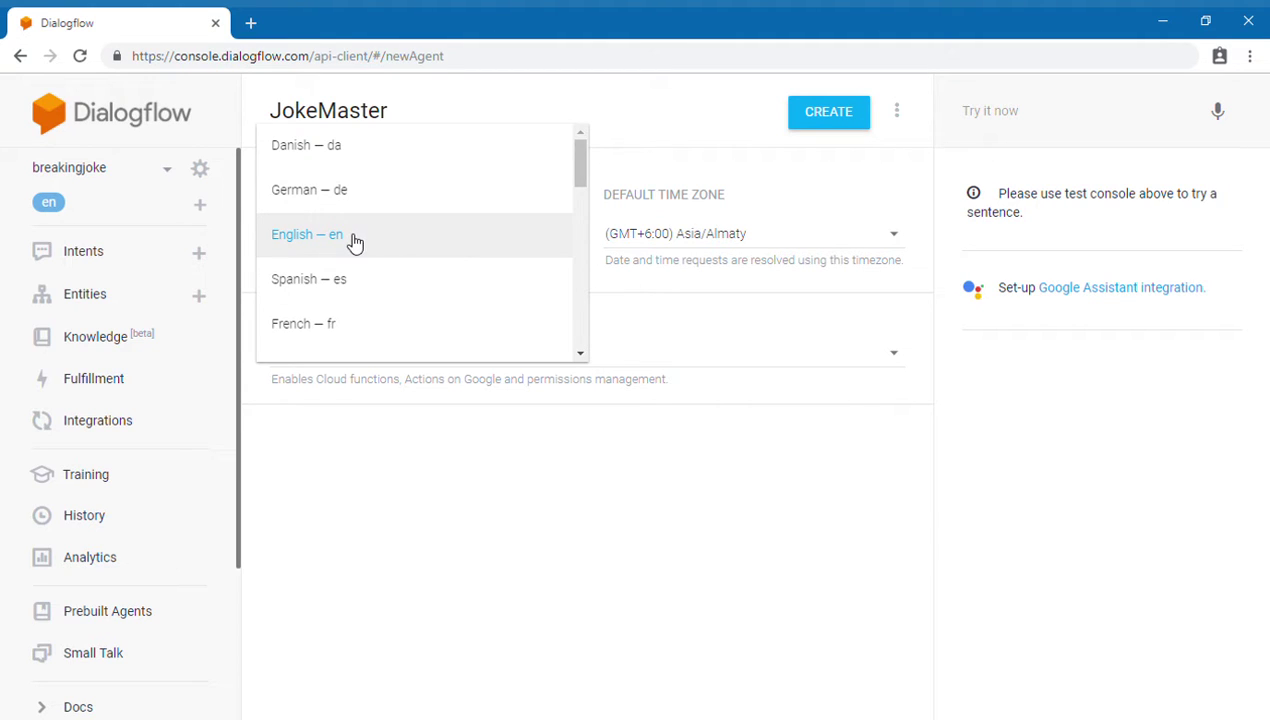
left_click(680, 115)
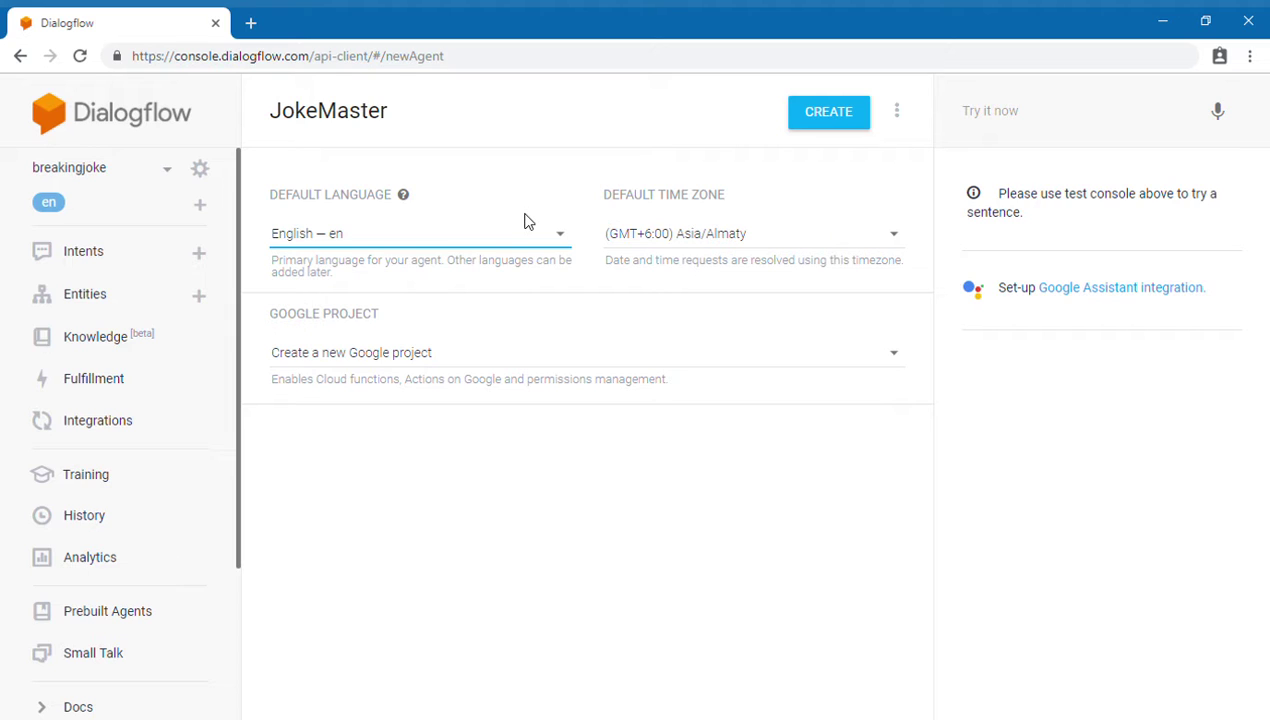
Set the new agent's default time zone to (GMT+5:30) Asia/Colombo.
left_click(645, 240)
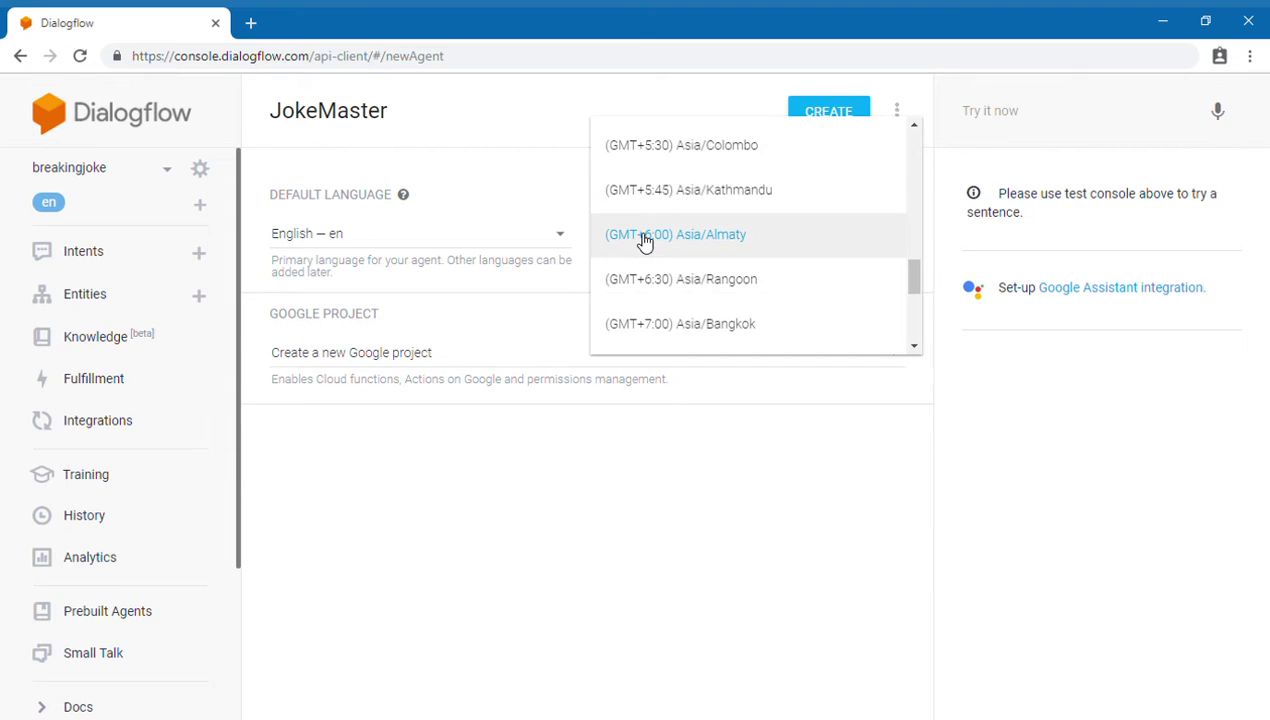
left_click(717, 240)
left_click(731, 233)
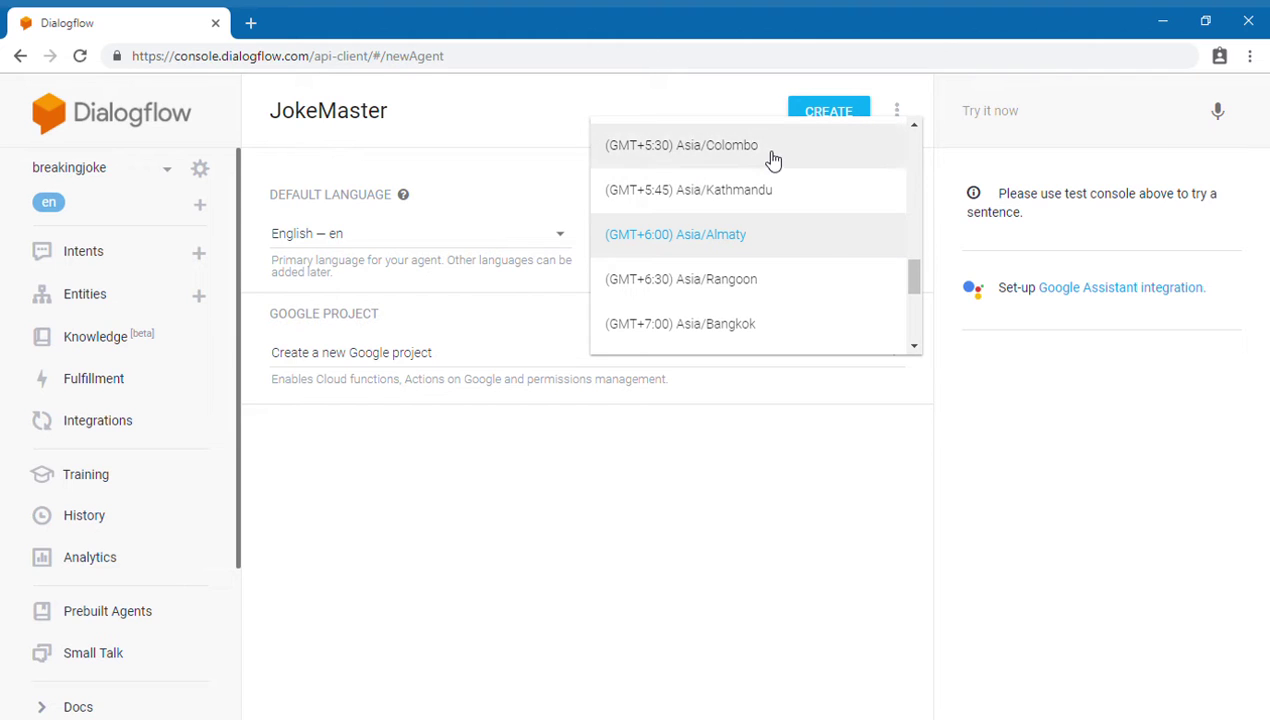
left_click_drag(913, 281, 913, 255)
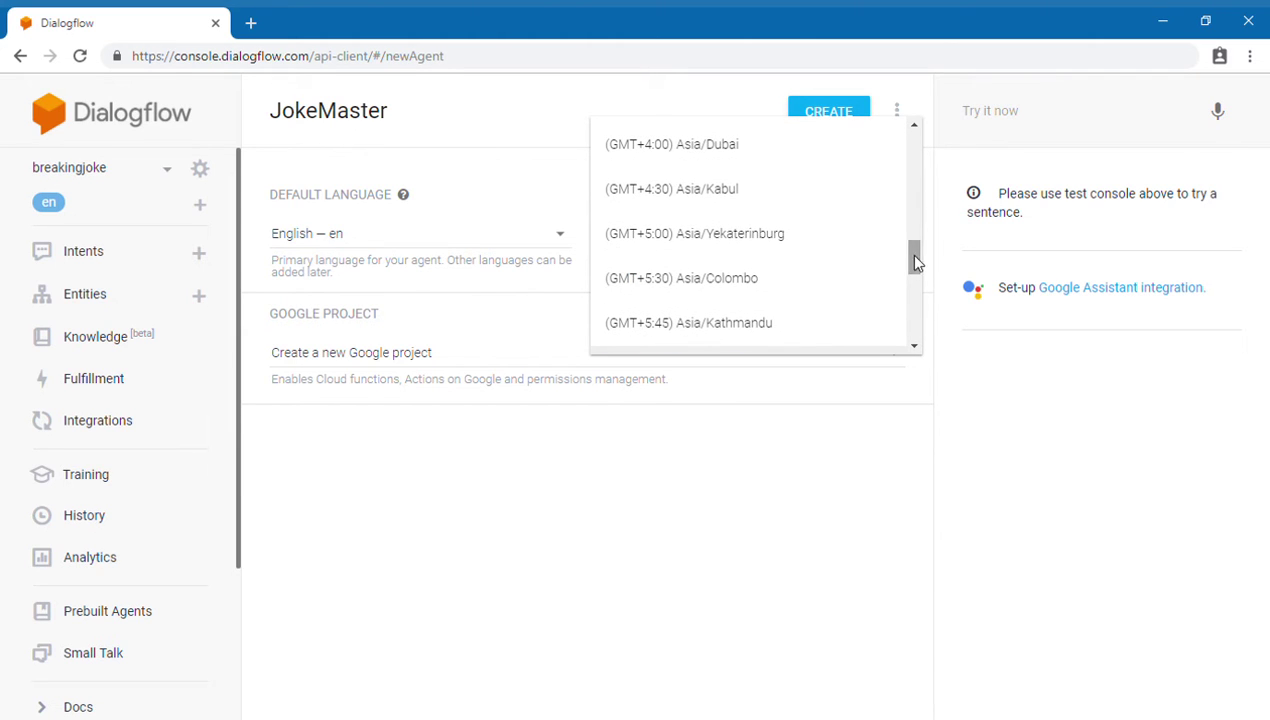
left_click(711, 284)
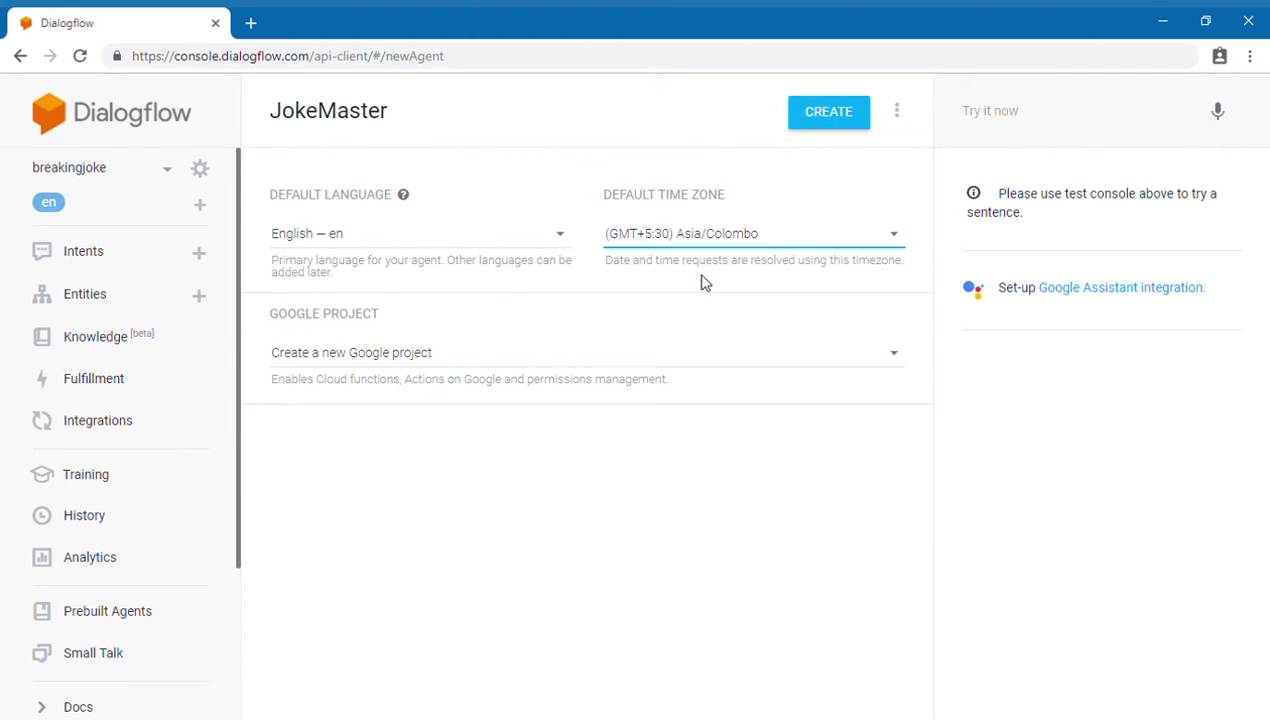
Check the Google project choices and create the JokeMaster agent with a new Google project.
left_click(354, 356)
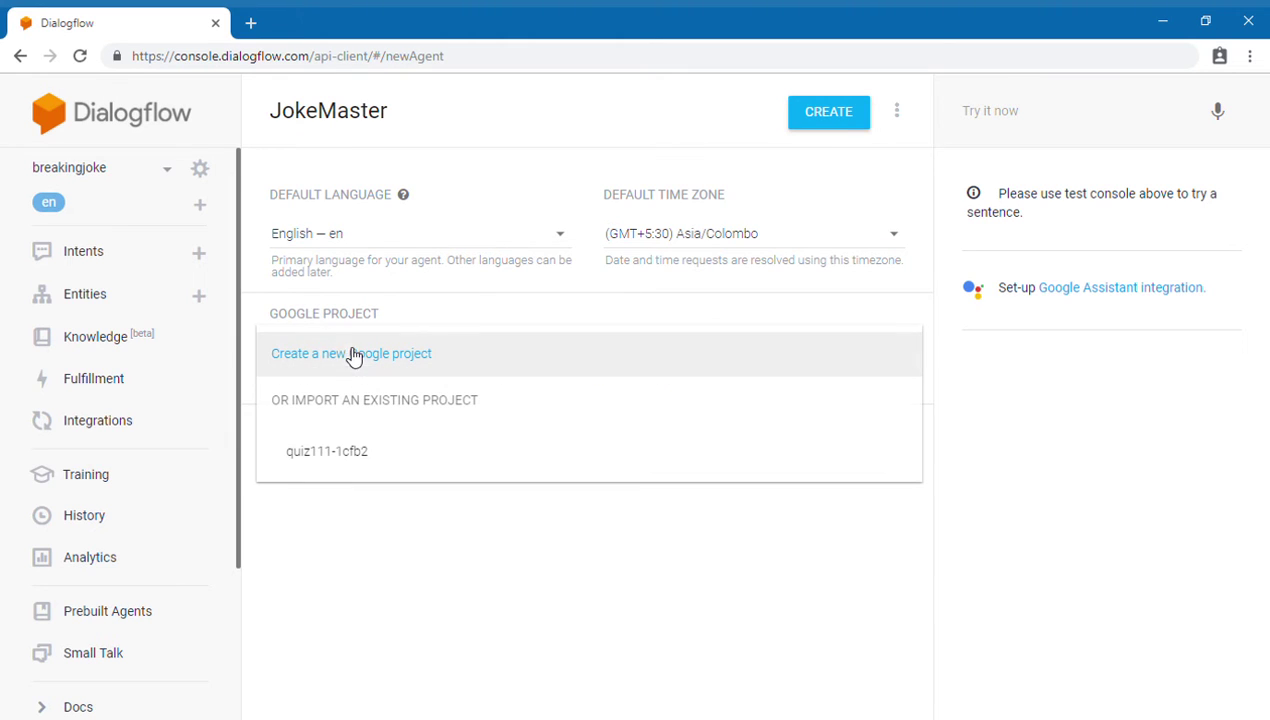
left_click(521, 545)
left_click(829, 125)
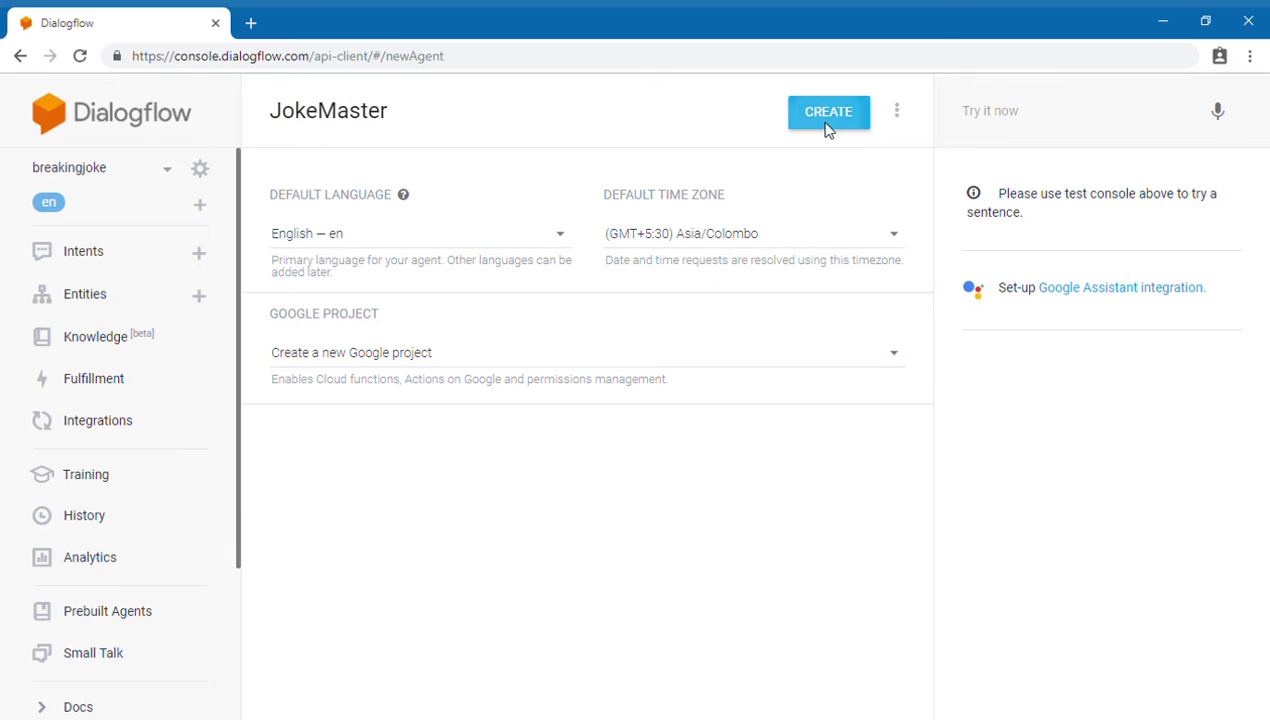